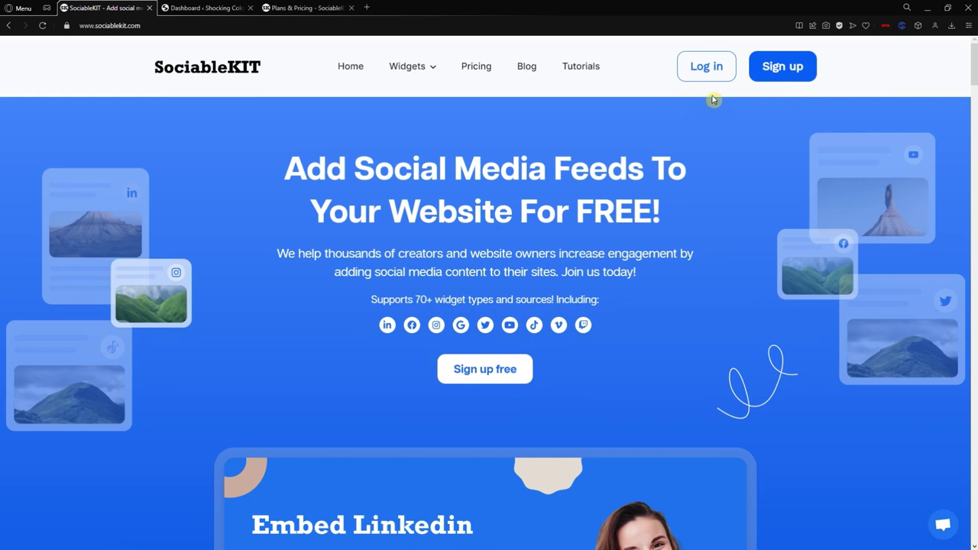
- Log in to the SociableKIT account with the prefilled e-mail and password
click(704, 70)
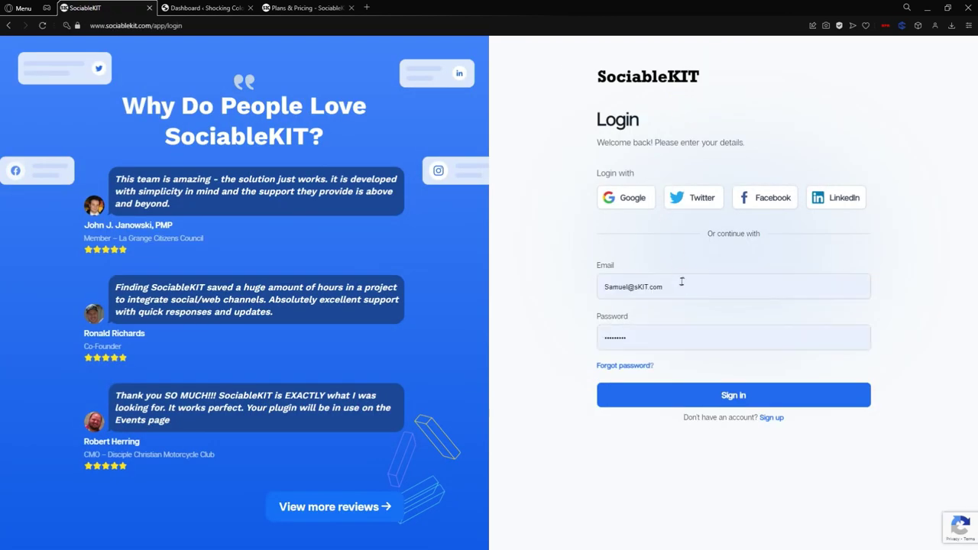
click(687, 289)
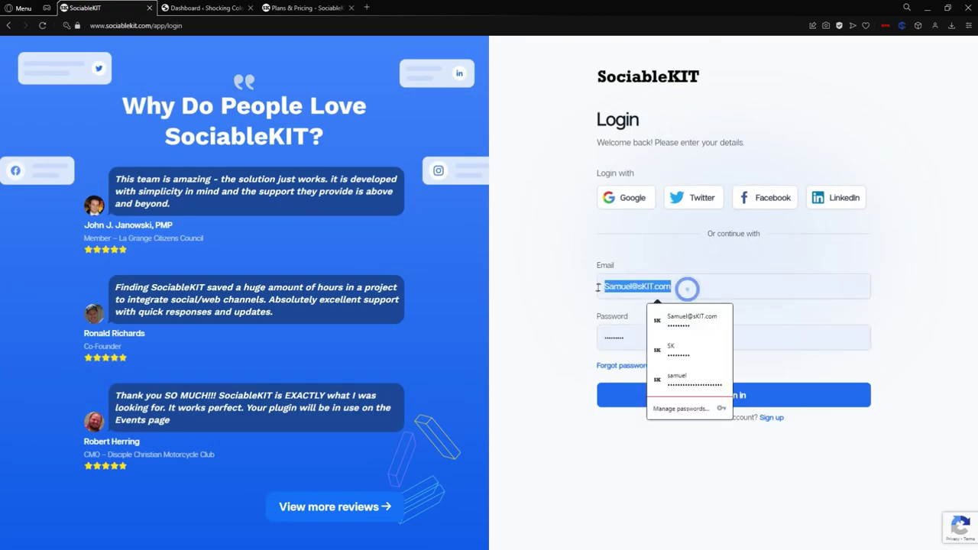
click(570, 309)
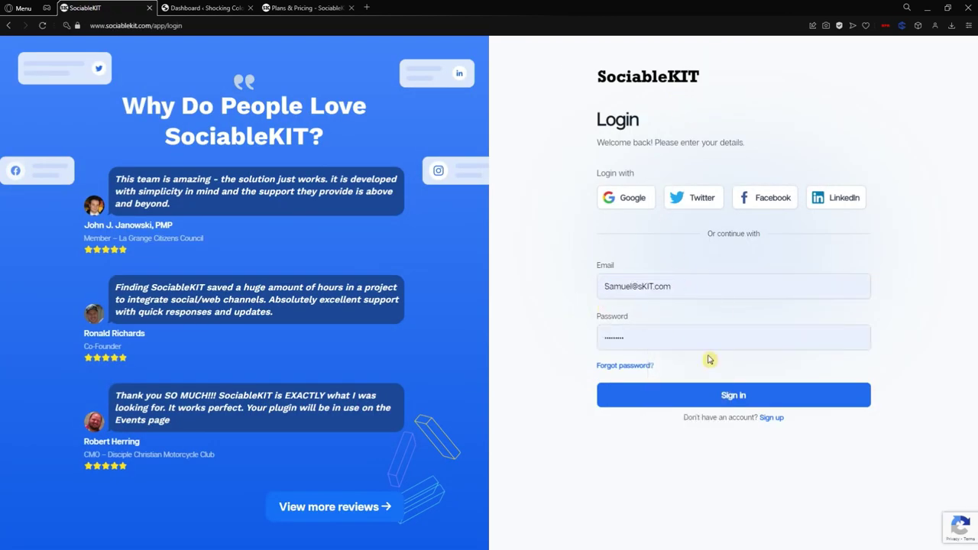
click(739, 393)
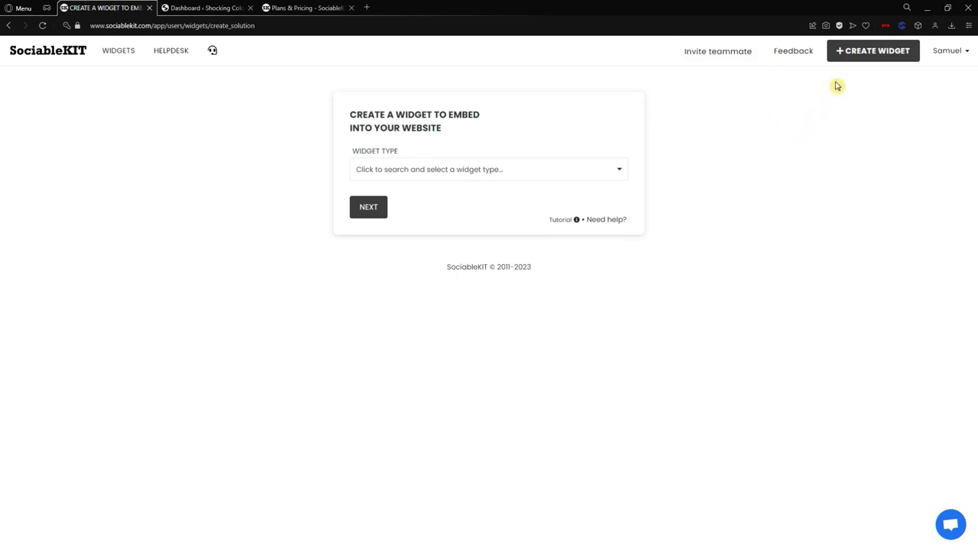
- Start a new widget and find and select Facebook Page Events as its widget type
click(865, 54)
click(620, 174)
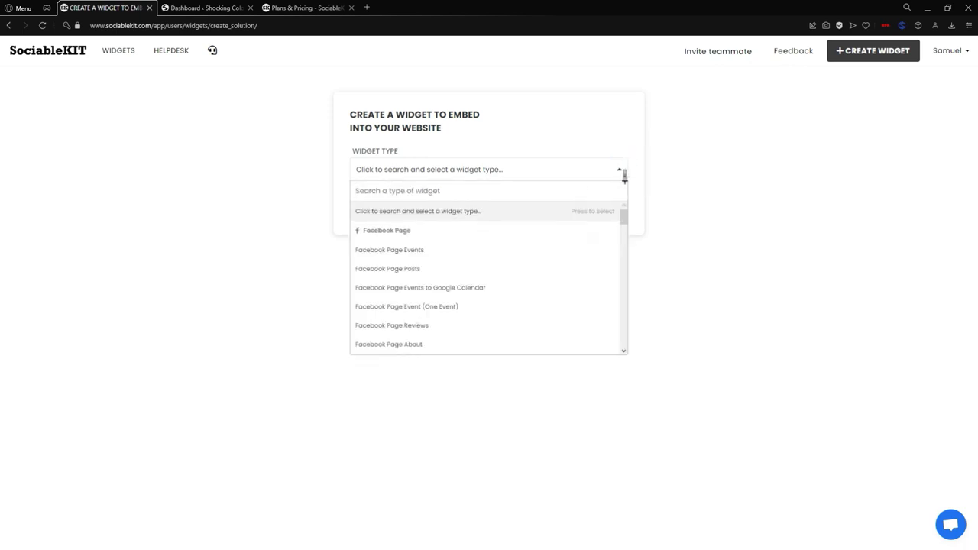
click(556, 184)
text(Face)
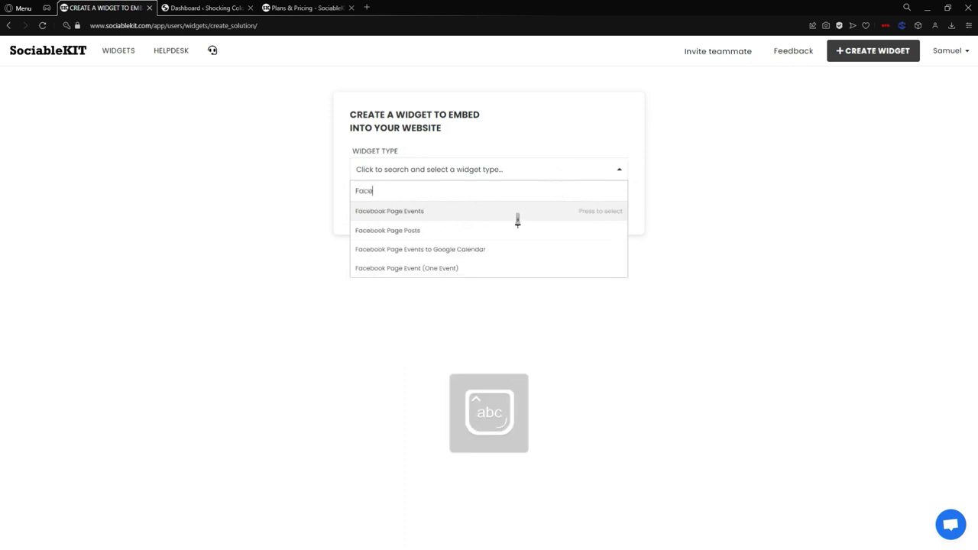
click(482, 215)
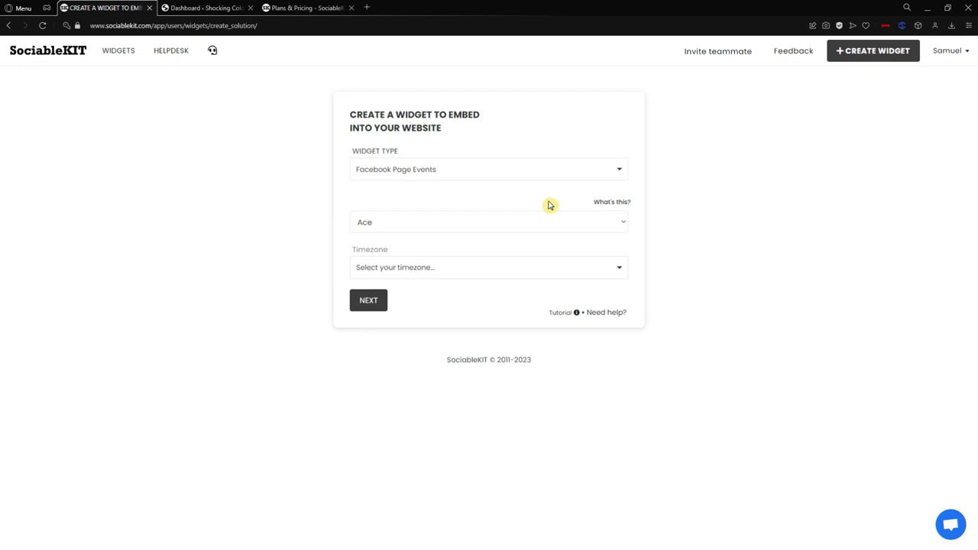
- Choose Posted By DSM as the Facebook page whose events feed the widget
click(550, 221)
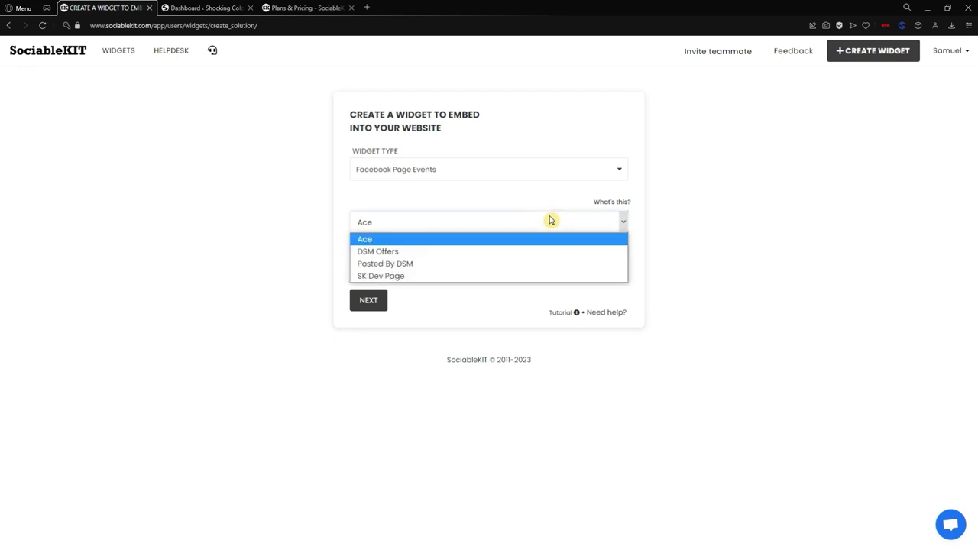
click(506, 262)
click(495, 224)
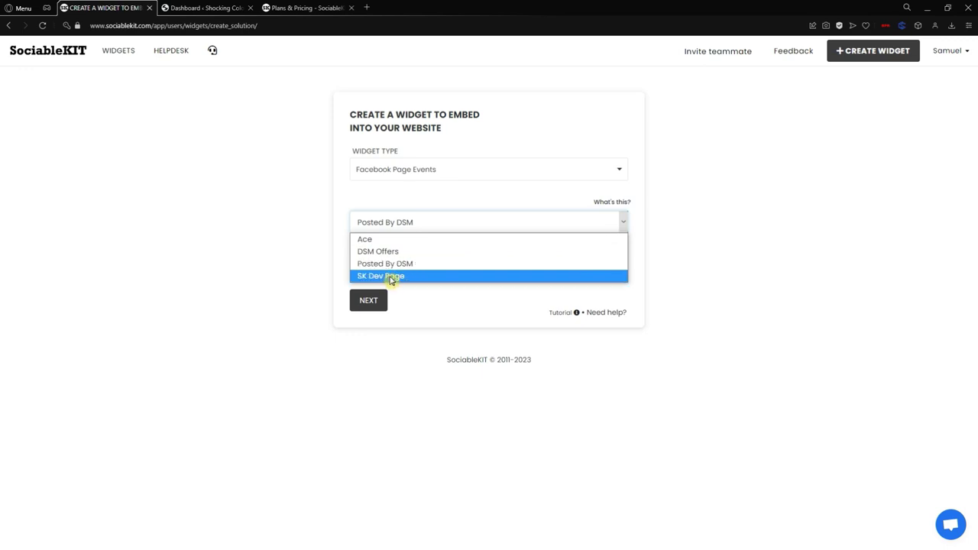
click(324, 269)
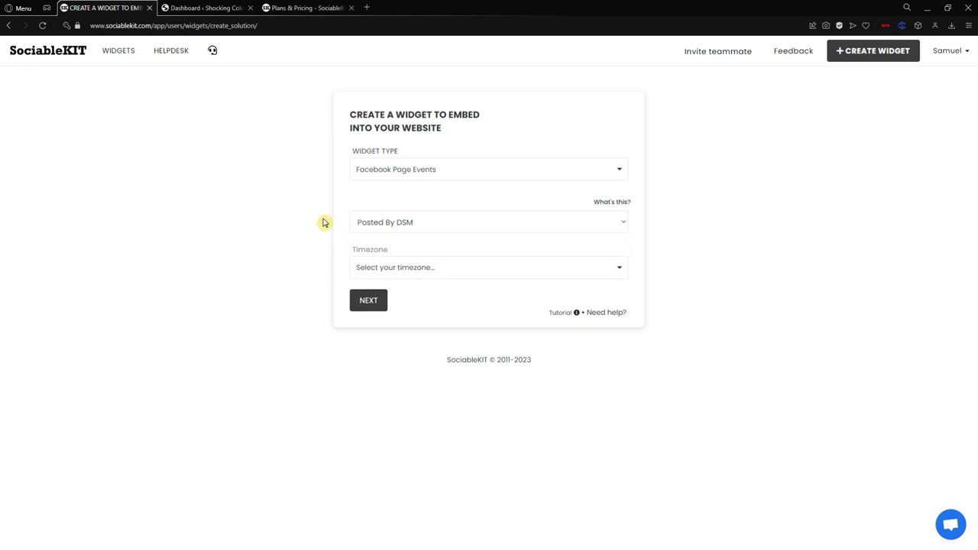
click(363, 224)
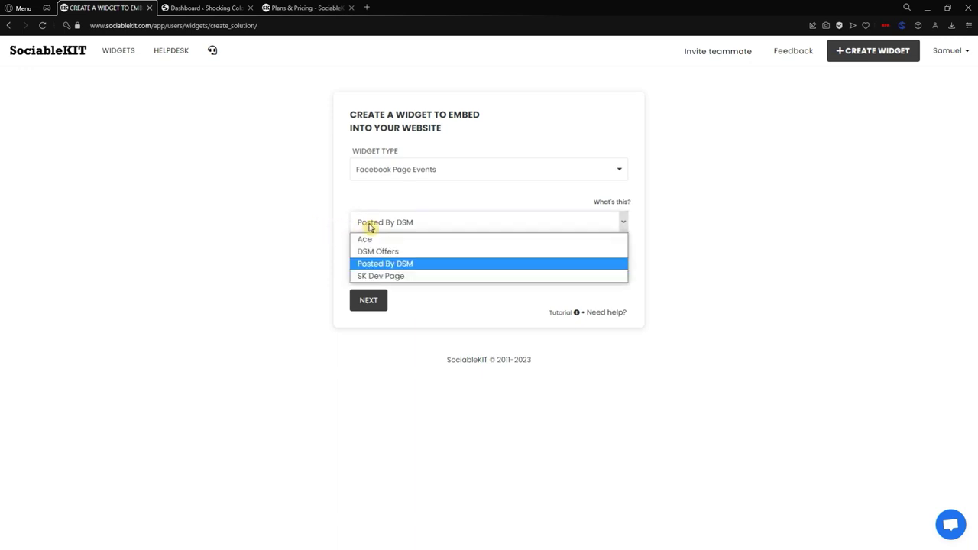
click(436, 266)
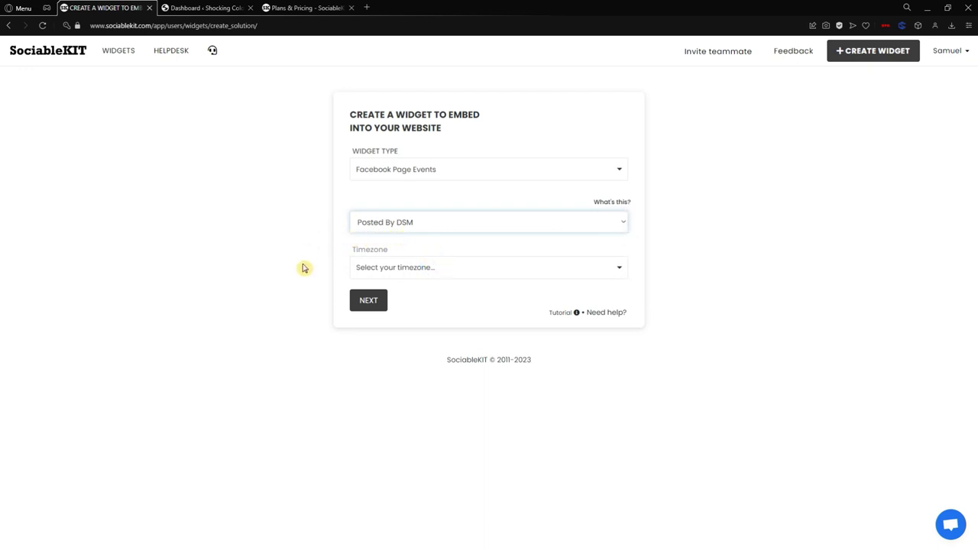
- Set the widget's timezone to Asia/Manila and continue to create the widget
click(420, 271)
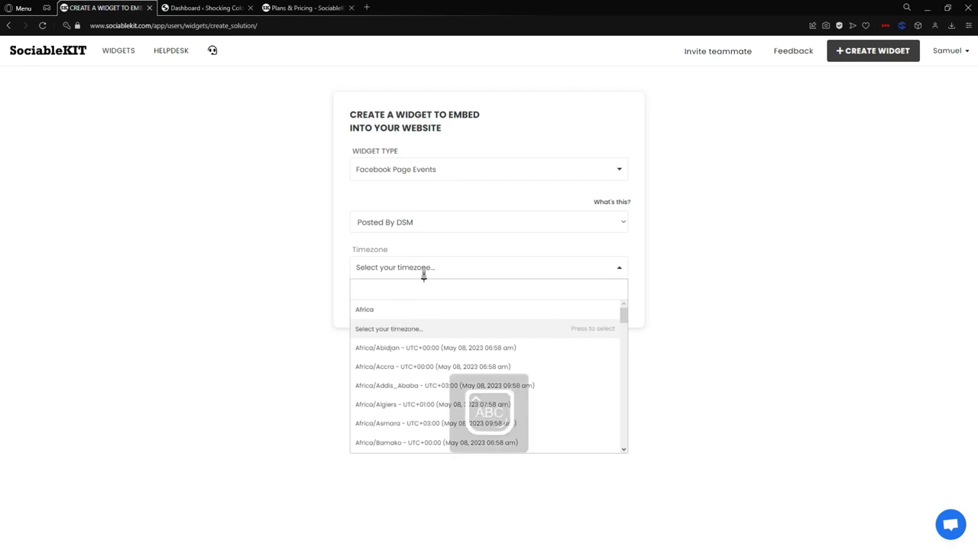
text(Manila)
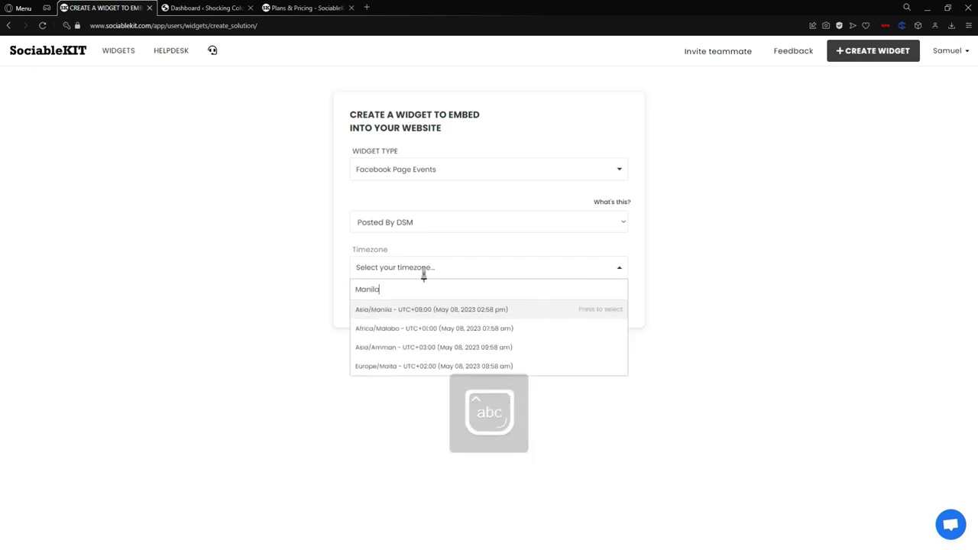
click(452, 313)
click(382, 300)
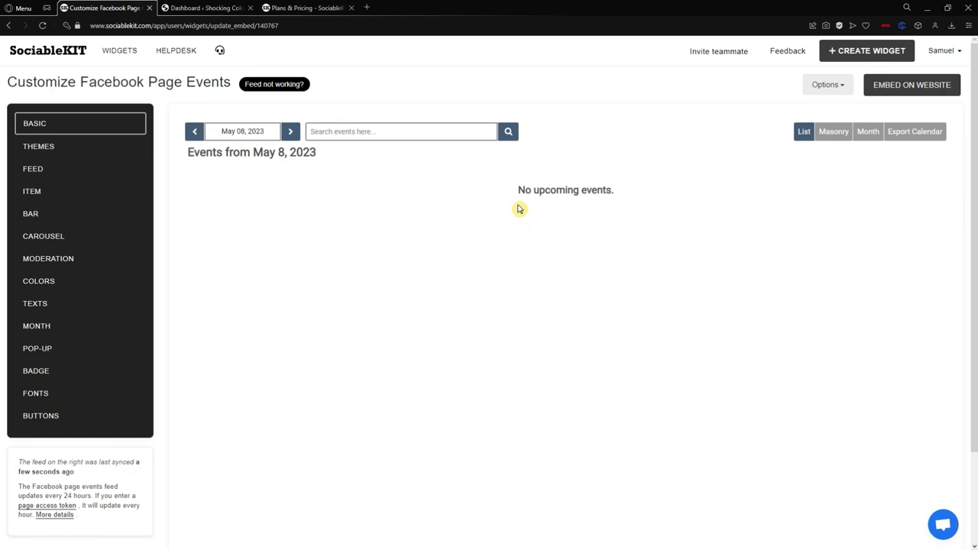
- Reload the customization page and look through the full list of upcoming events in the feed preview
click(43, 25)
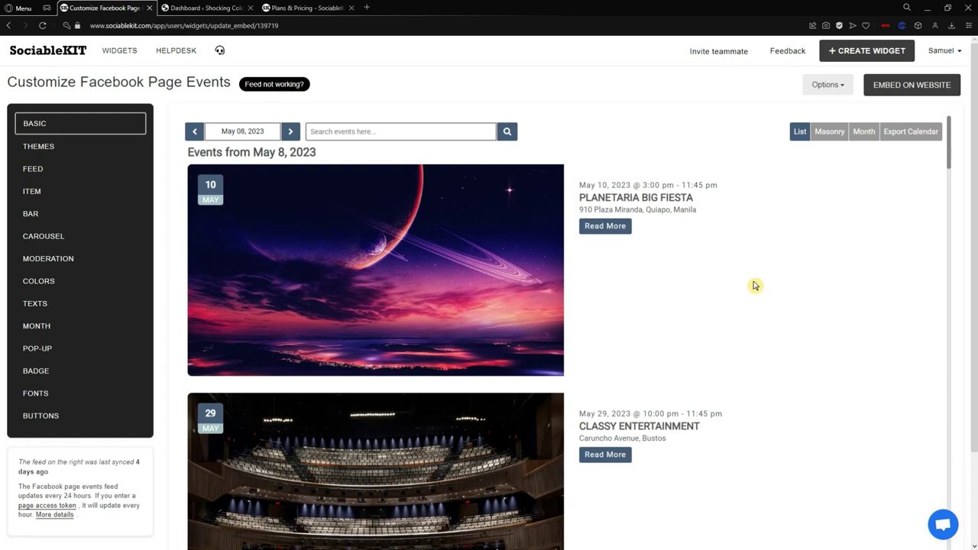
scroll(734, 265, down, 8)
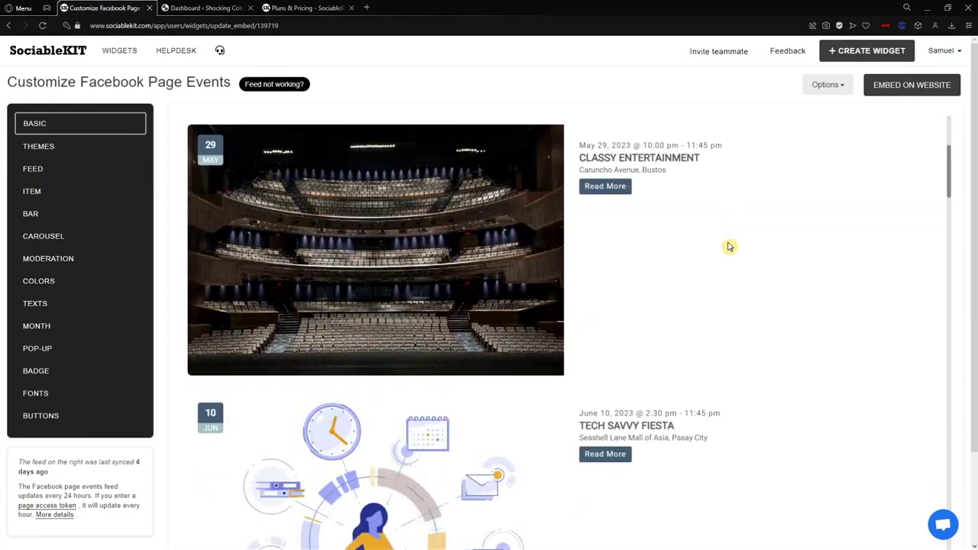
scroll(722, 227, down, 15)
scroll(703, 214, up, 4)
scroll(703, 222, up, 15)
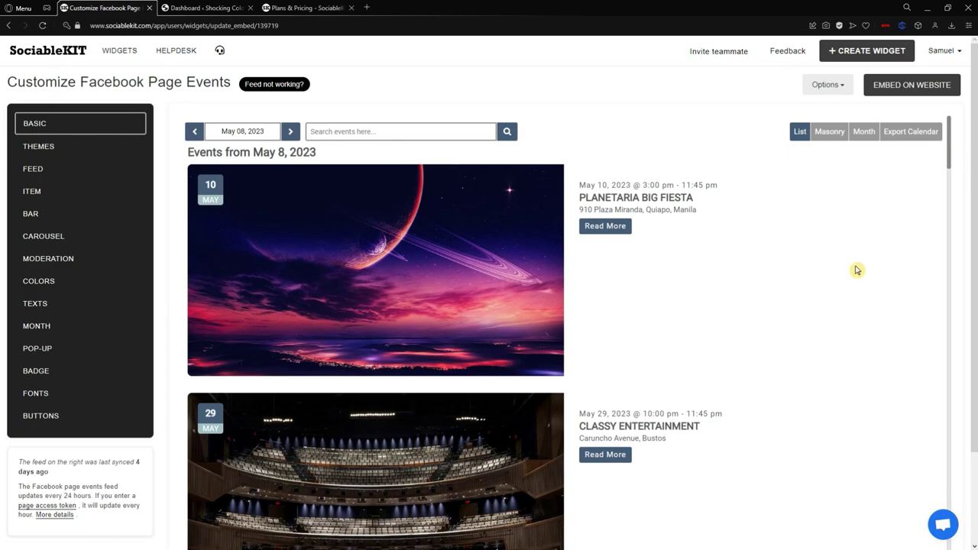
scroll(848, 256, down, 7)
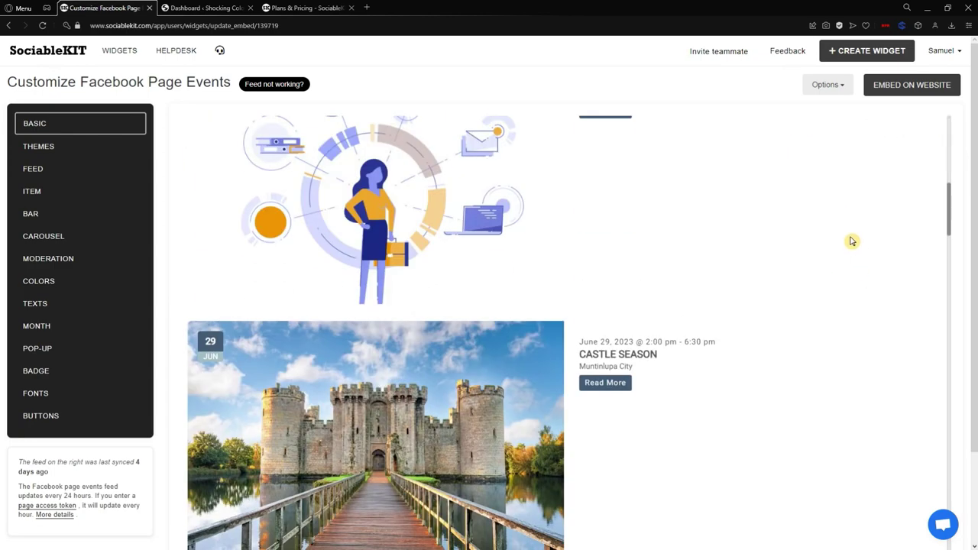
scroll(852, 241, down, 15)
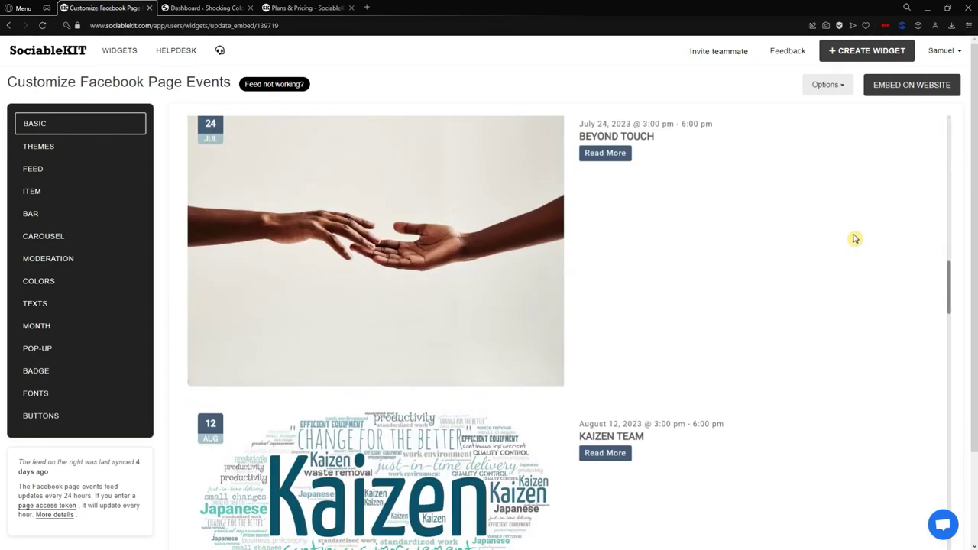
scroll(846, 240, down, 12)
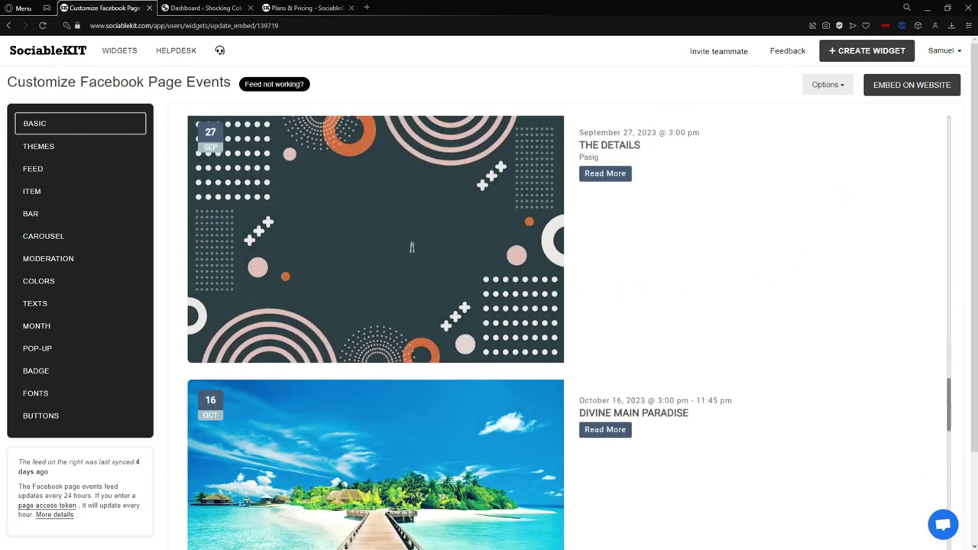
scroll(608, 264, down, 4)
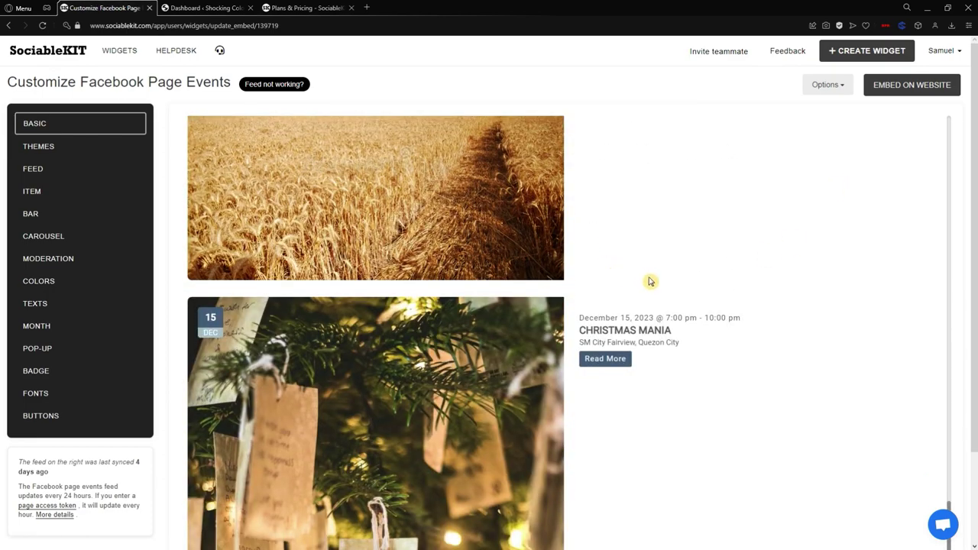
scroll(674, 295, up, 14)
scroll(693, 229, up, 18)
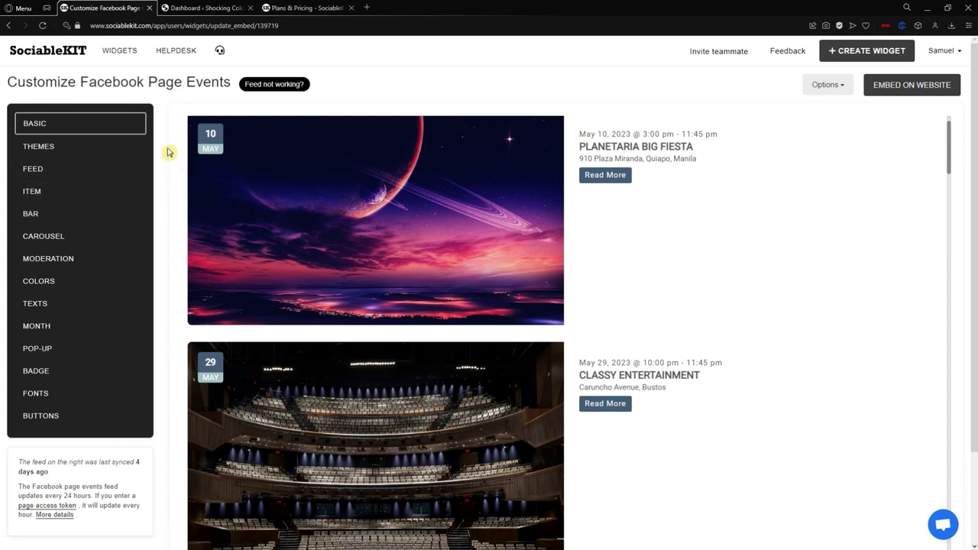
- Name the widget EventDSM in its basic settings
click(106, 124)
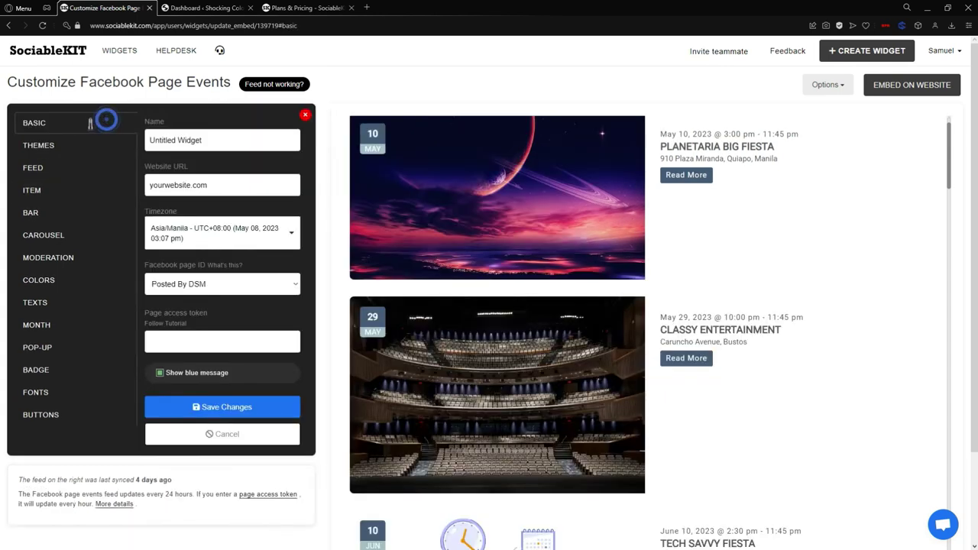
triple_click(236, 139)
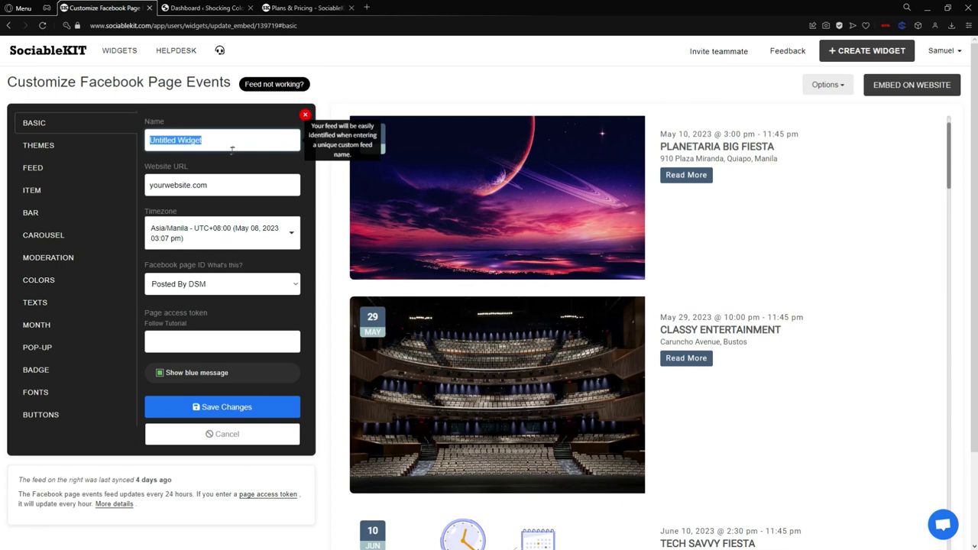
key(Caps_Lock)
text(E)
key(Caps_Lock)
text(vent)
key(Caps_Lock)
text(B)
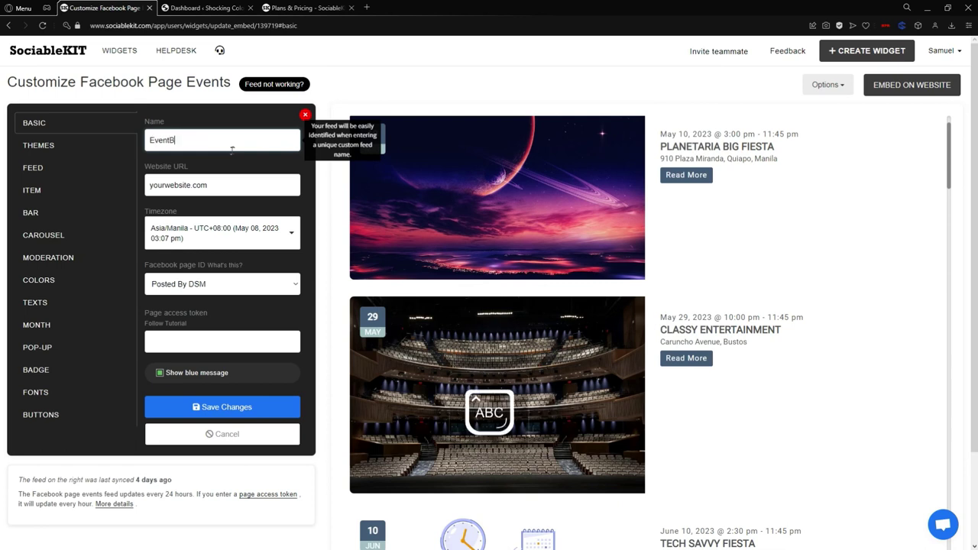
key(BackSpace)
text(DSM)
key(Caps_Lock)
- Set the widget's website URL to DSMEvents.com
click(190, 186)
triple_click(191, 187)
click(190, 187)
double_click(190, 186)
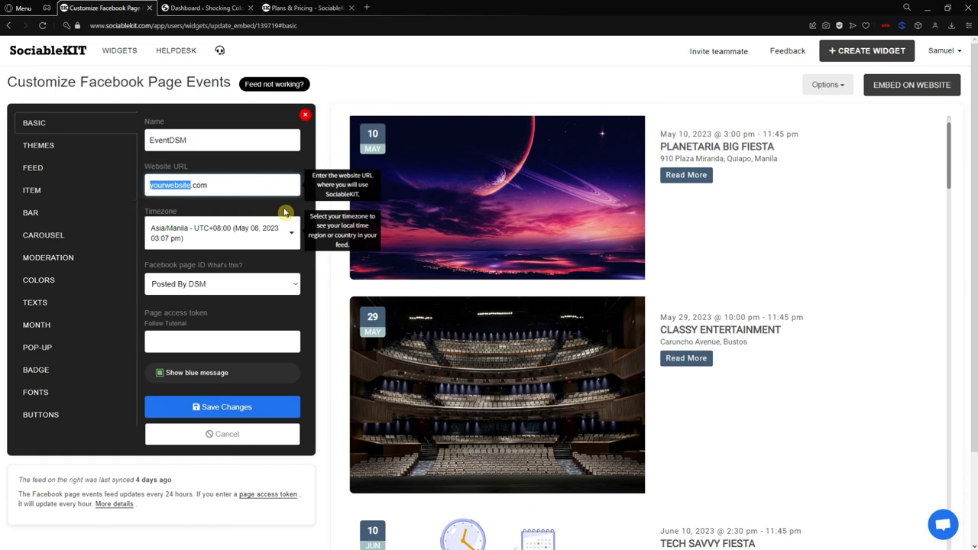
text(d)
key(Caps_Lock)
key(BackSpace)
text(DSM)
key(Caps_Lock)
text(Events)
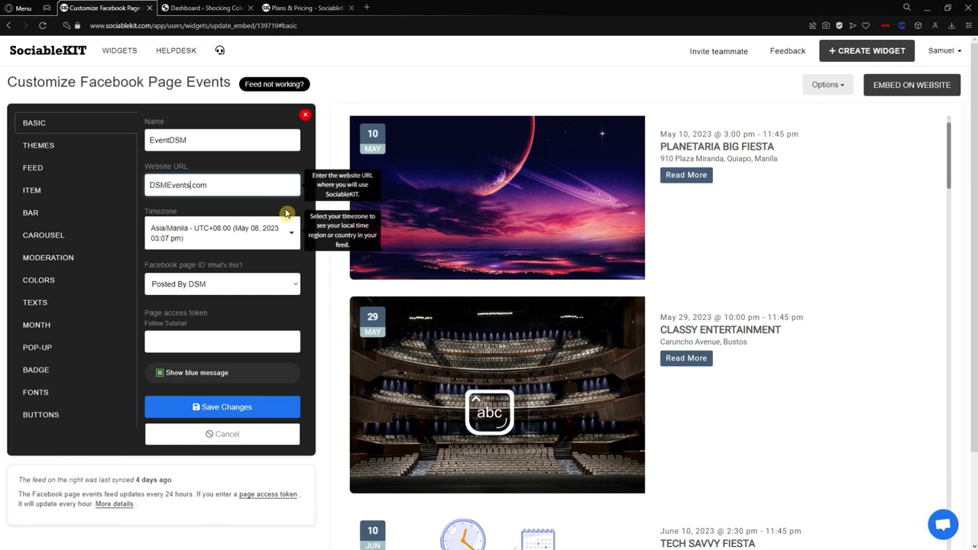
click(276, 188)
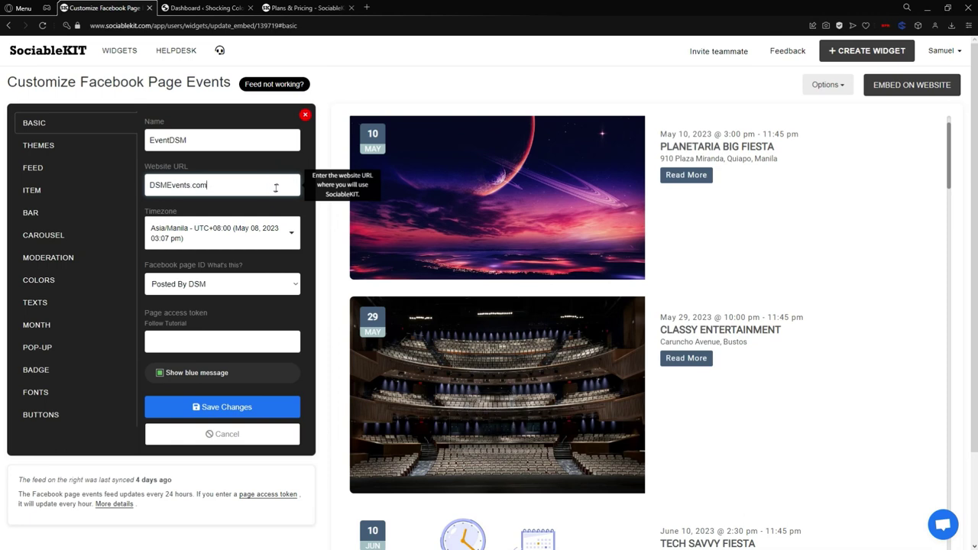
- Check the timezone and Facebook page choices, keep Asia/Manila and Posted By DSM, and save the basic settings
click(248, 233)
click(141, 239)
click(233, 233)
scroll(263, 320, down, 3)
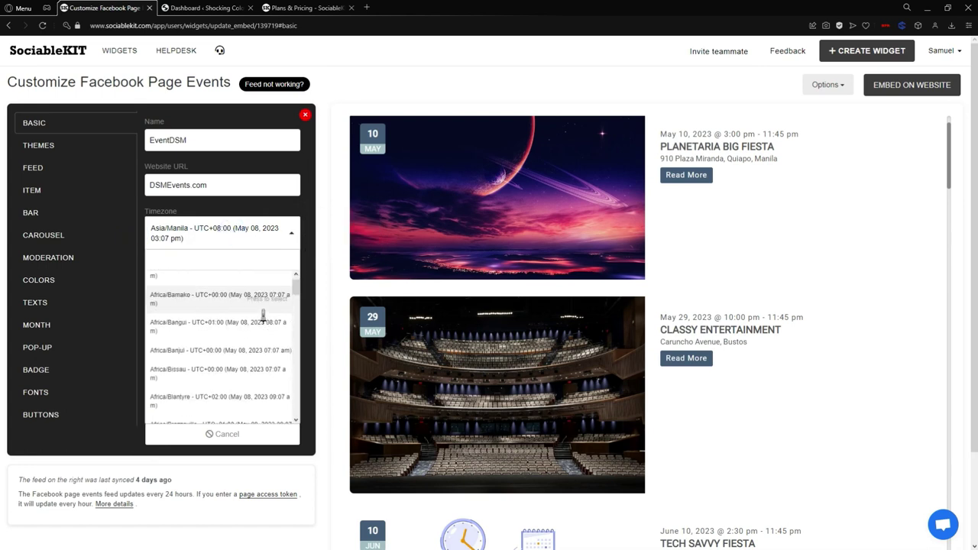
click(170, 238)
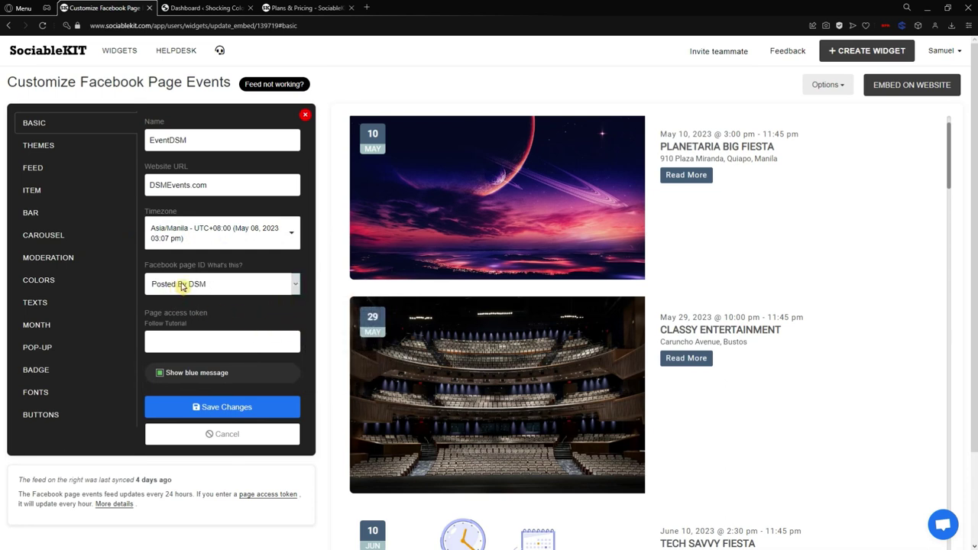
click(234, 289)
click(233, 289)
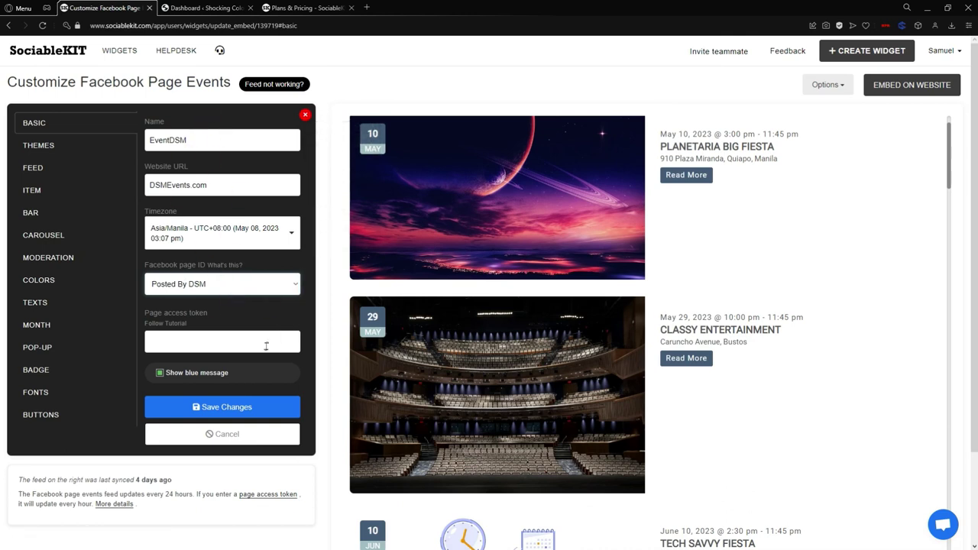
click(274, 404)
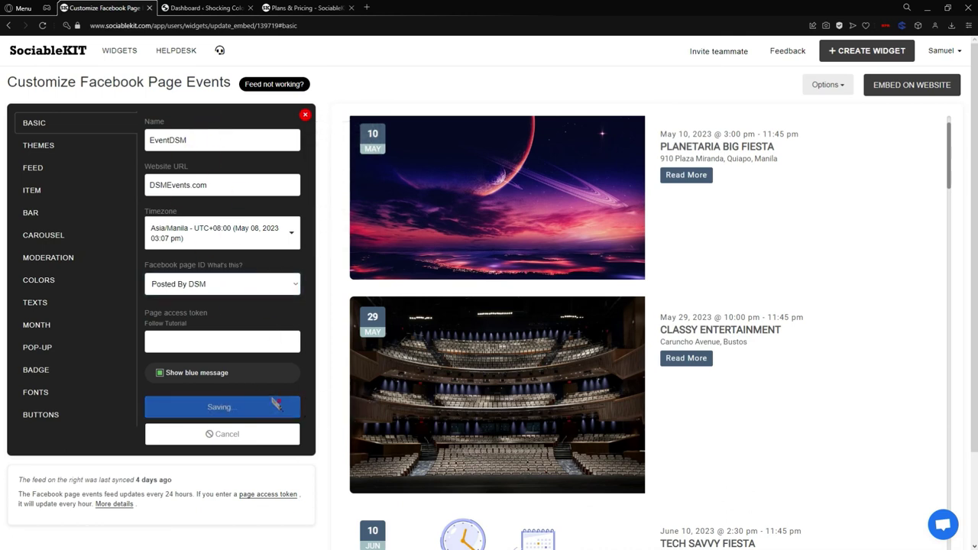
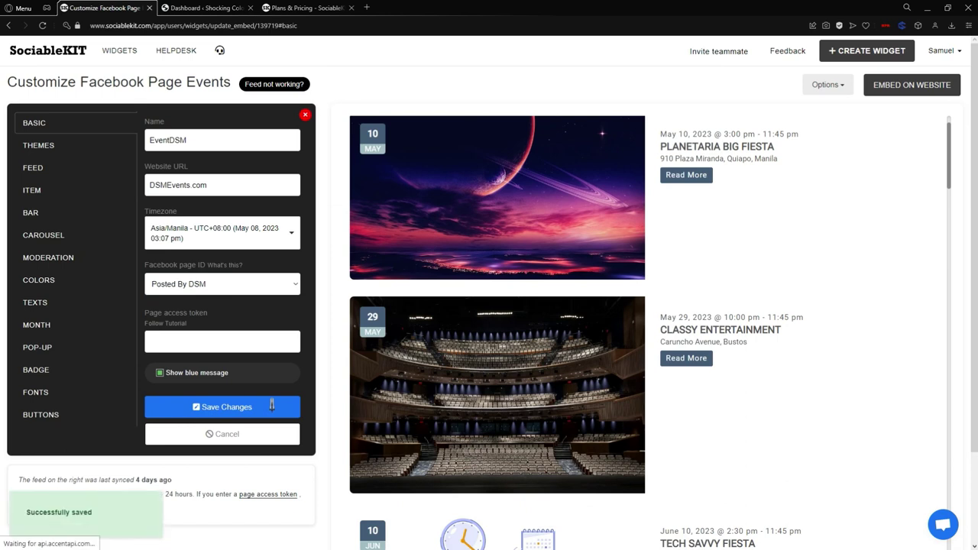
- Apply the Maagap Theme as the widget's color theme, save it and look through the event feed preview
click(77, 146)
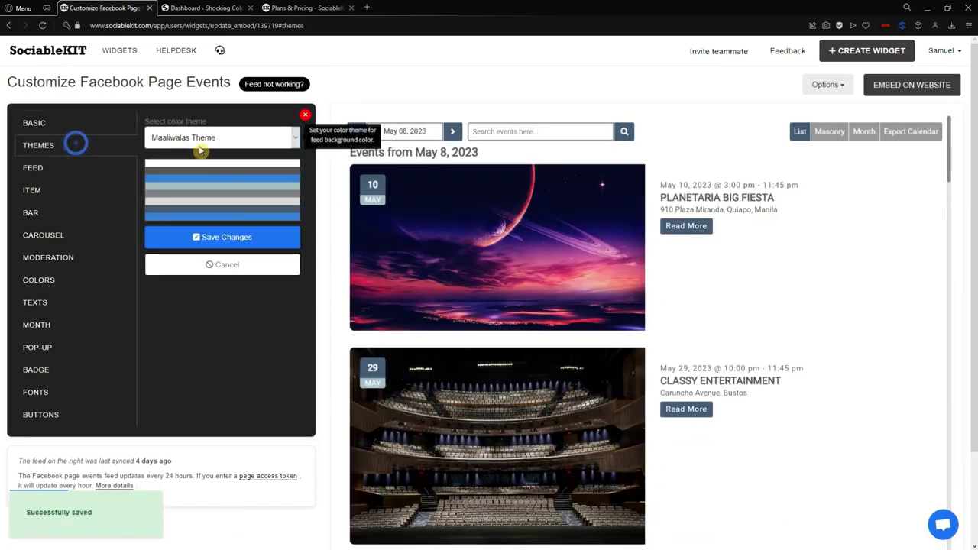
click(269, 141)
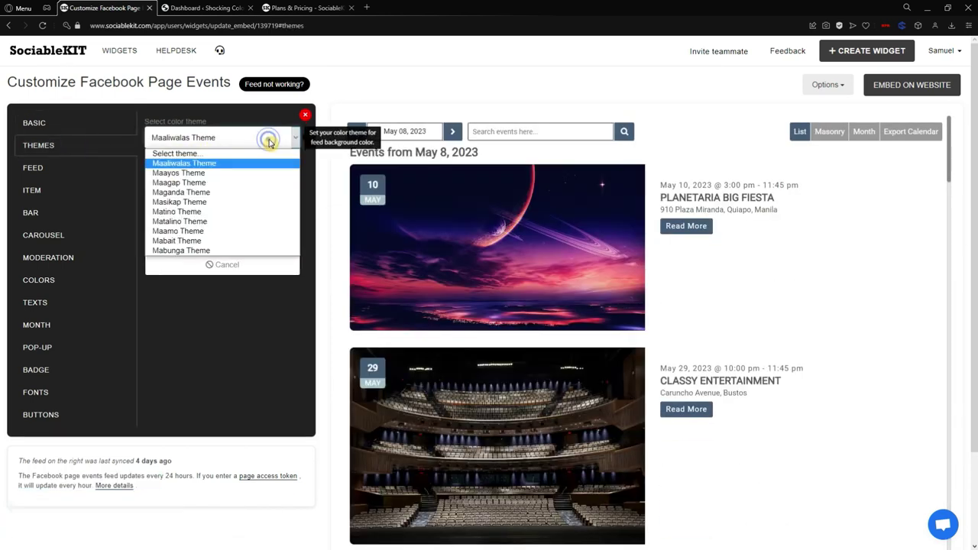
click(237, 182)
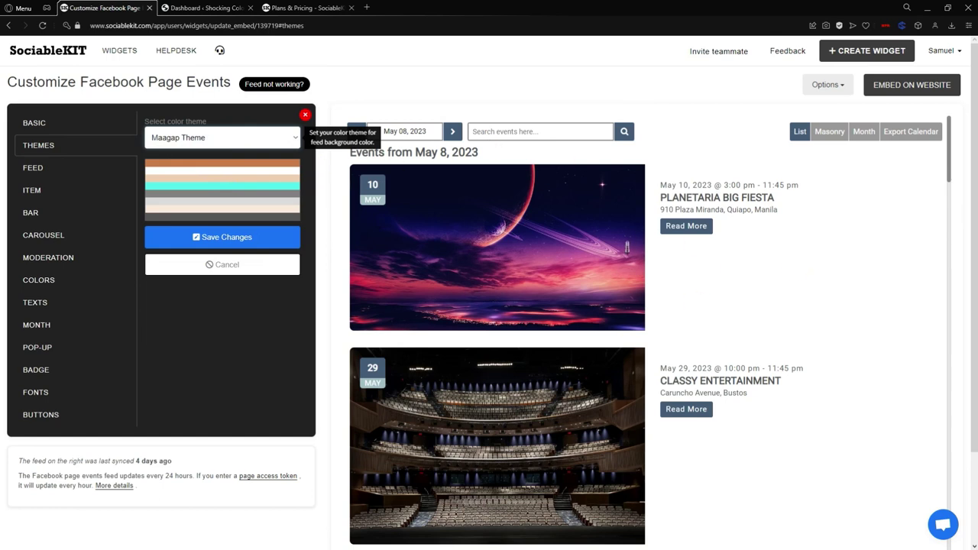
click(273, 237)
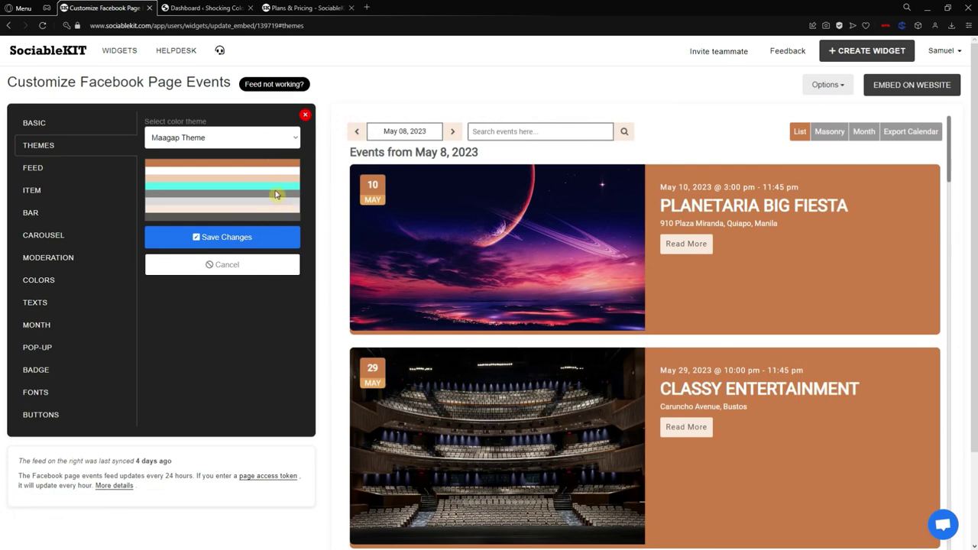
scroll(352, 174, down, 7)
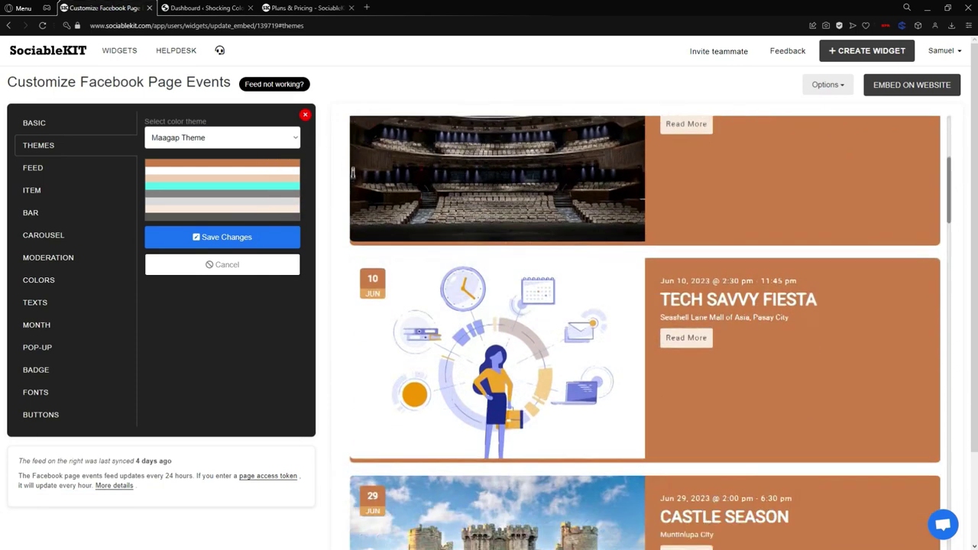
scroll(780, 313, down, 6)
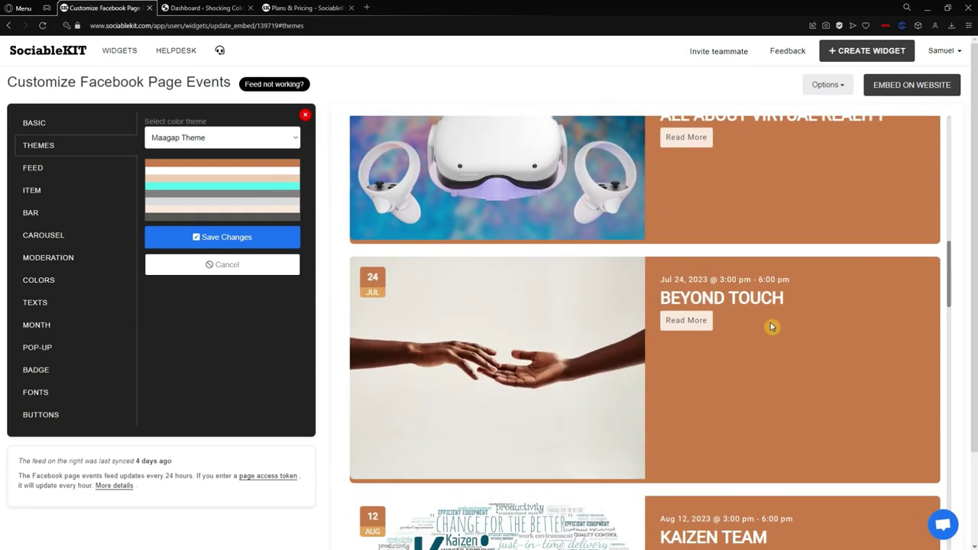
scroll(769, 327, down, 8)
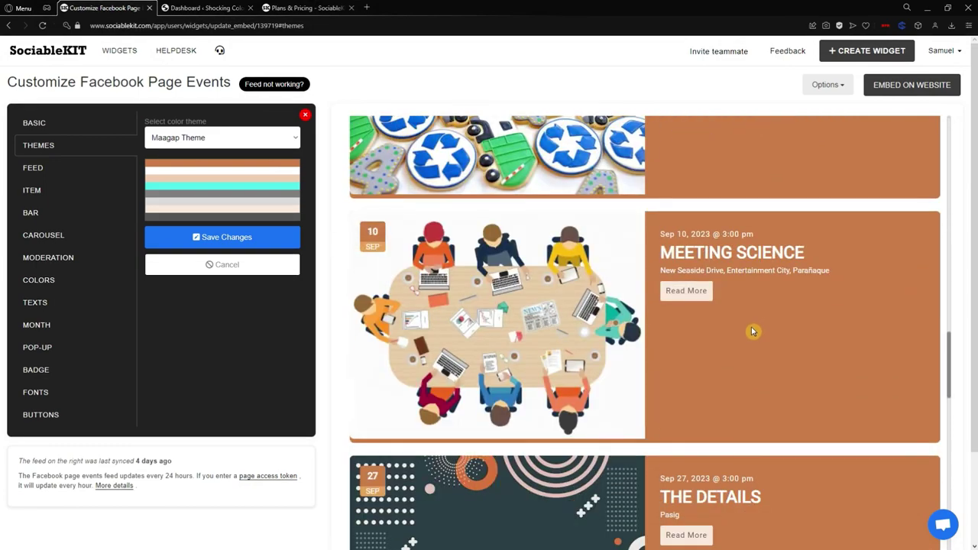
scroll(750, 331, up, 18)
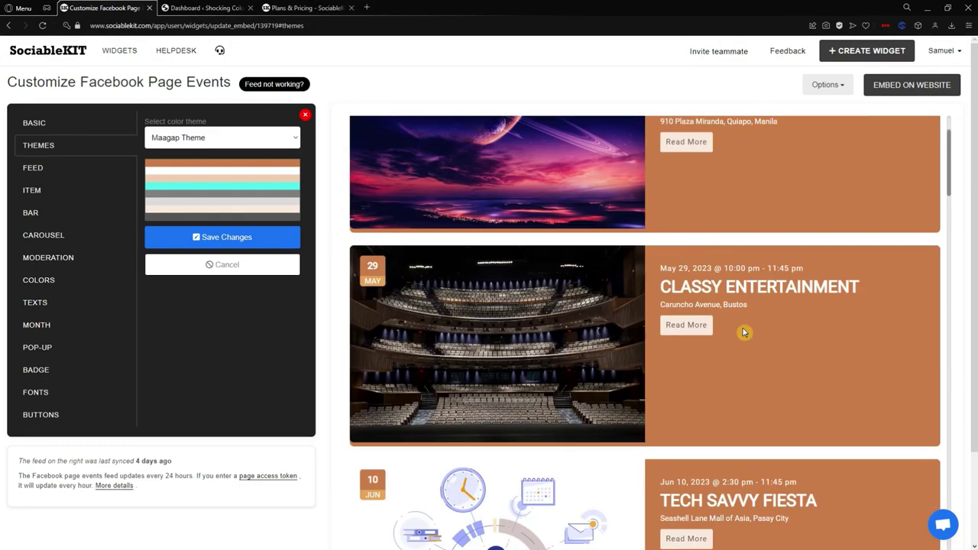
scroll(745, 333, up, 3)
- Change the widget's color theme to Maayos Theme and save the change
click(271, 138)
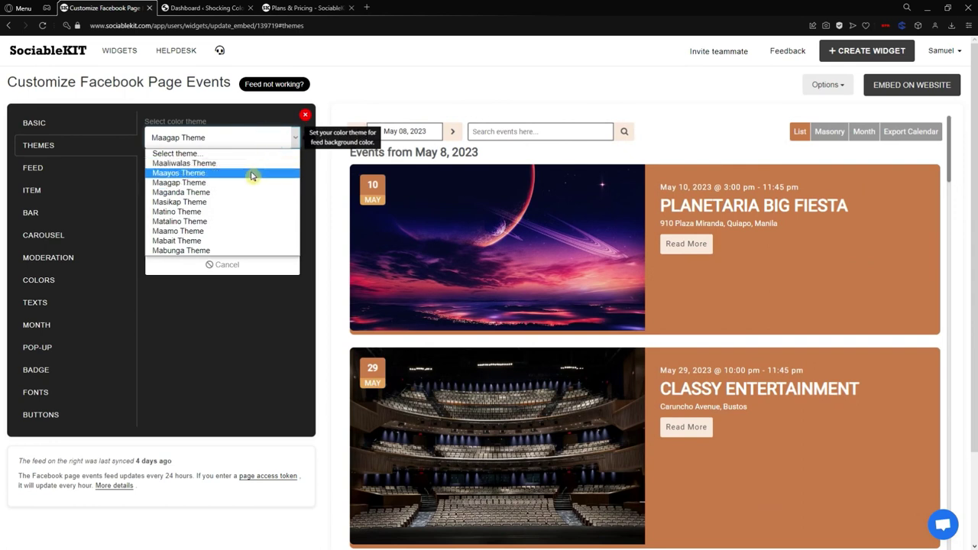
click(253, 175)
click(272, 235)
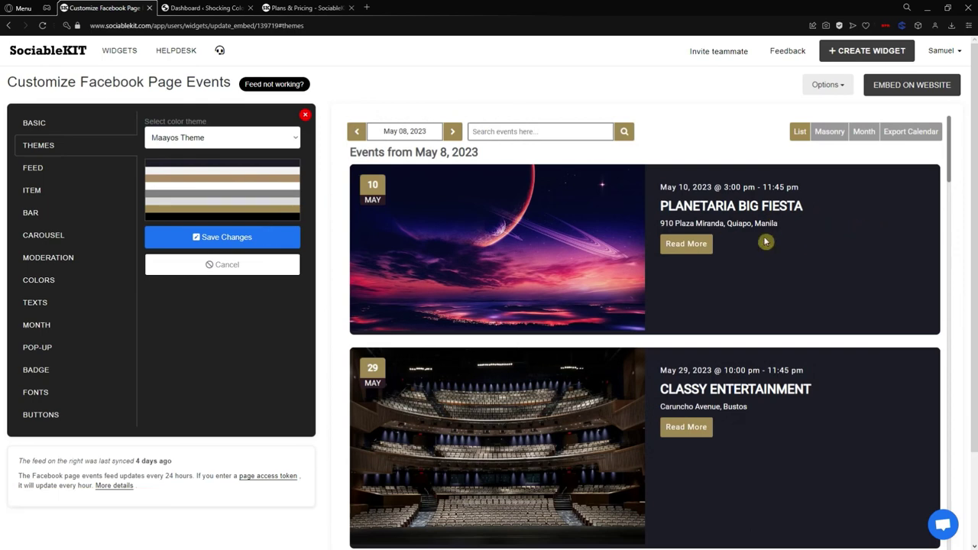
- Check the Planetaria Big Fiesta event's details pop-up, close it and look through the themed events in the feed preview
click(563, 260)
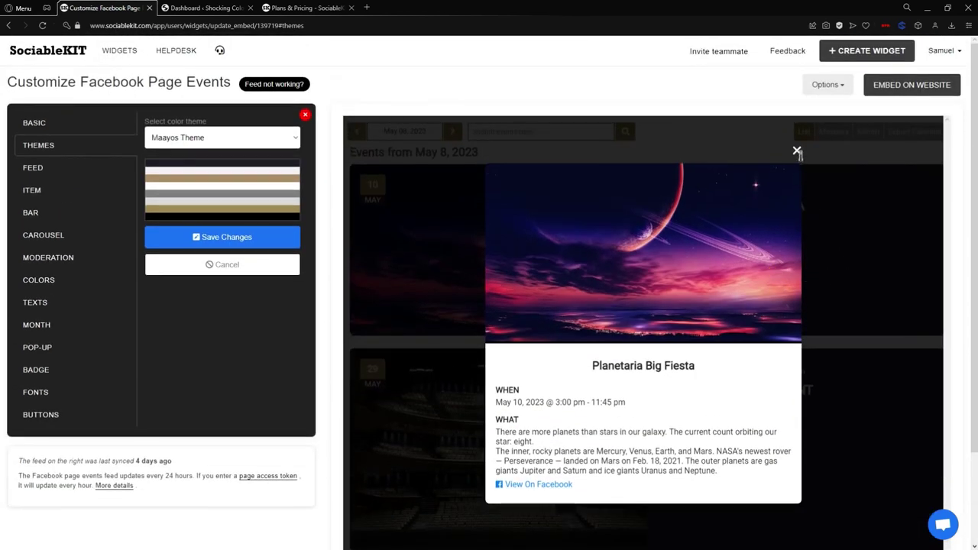
click(796, 151)
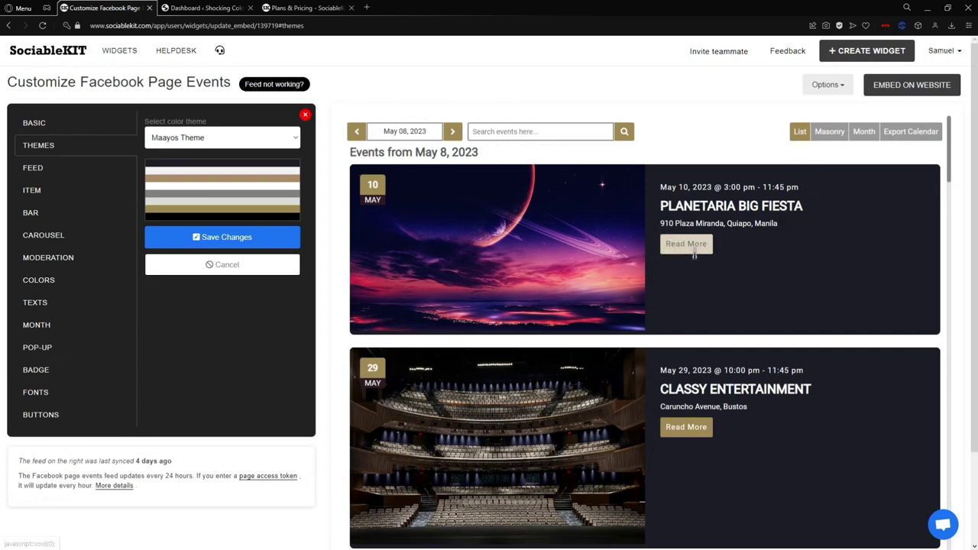
scroll(686, 252, down, 15)
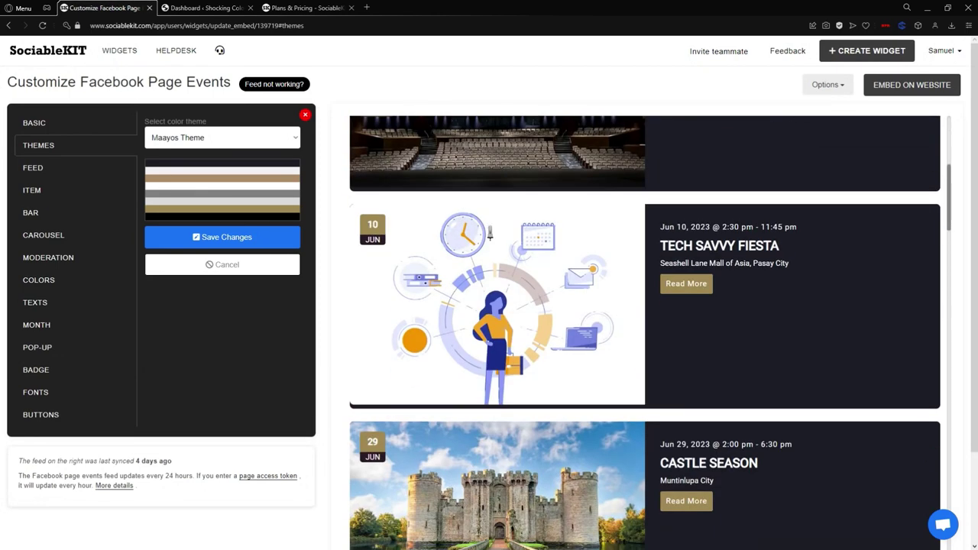
scroll(552, 243, down, 4)
scroll(688, 344, up, 1)
drag(712, 365, 629, 325)
click(332, 218)
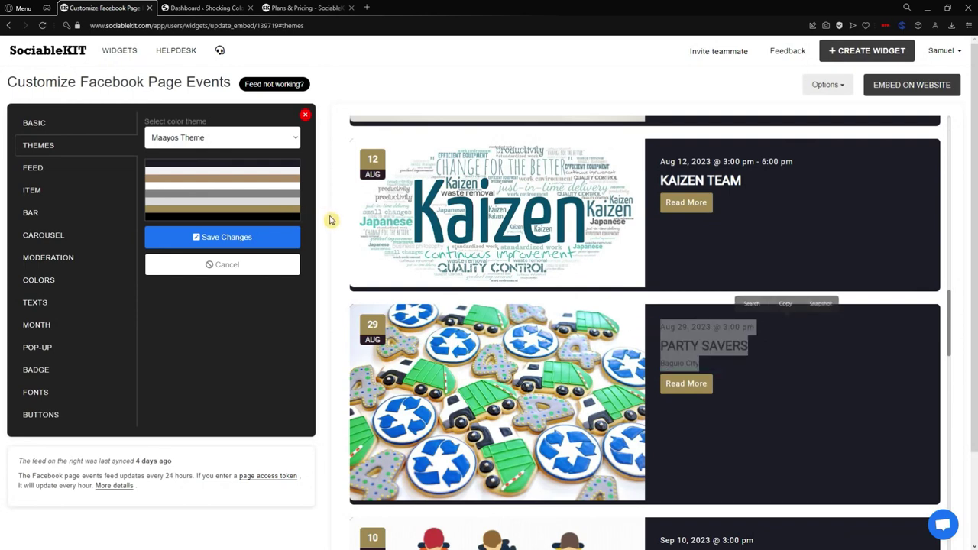
scroll(464, 261, up, 5)
scroll(458, 259, up, 10)
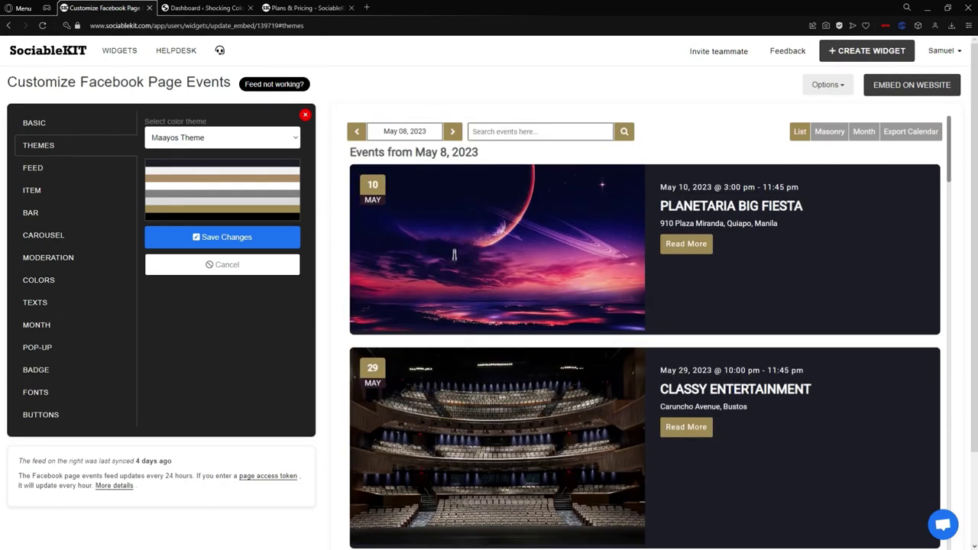
- Set the feed's default view to Grid and its event count to 5
click(43, 173)
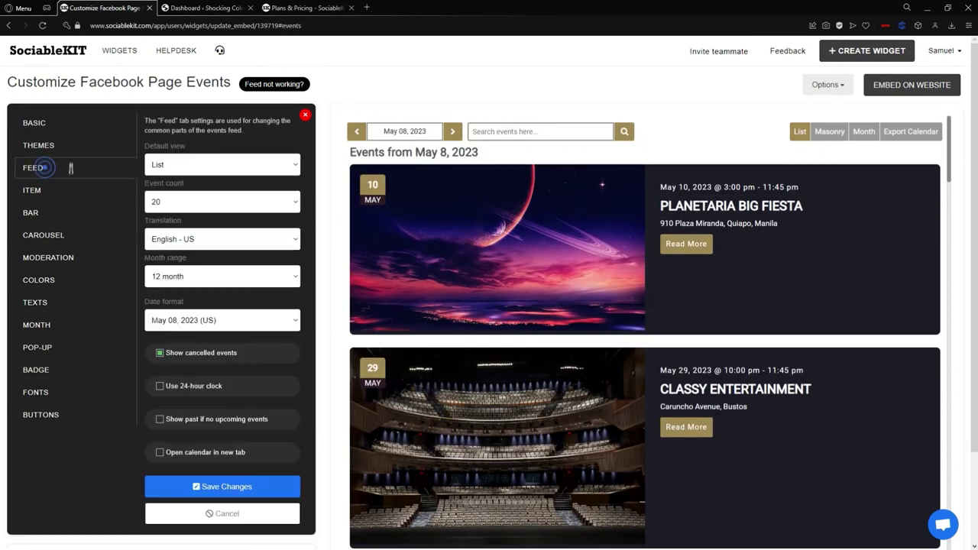
click(238, 163)
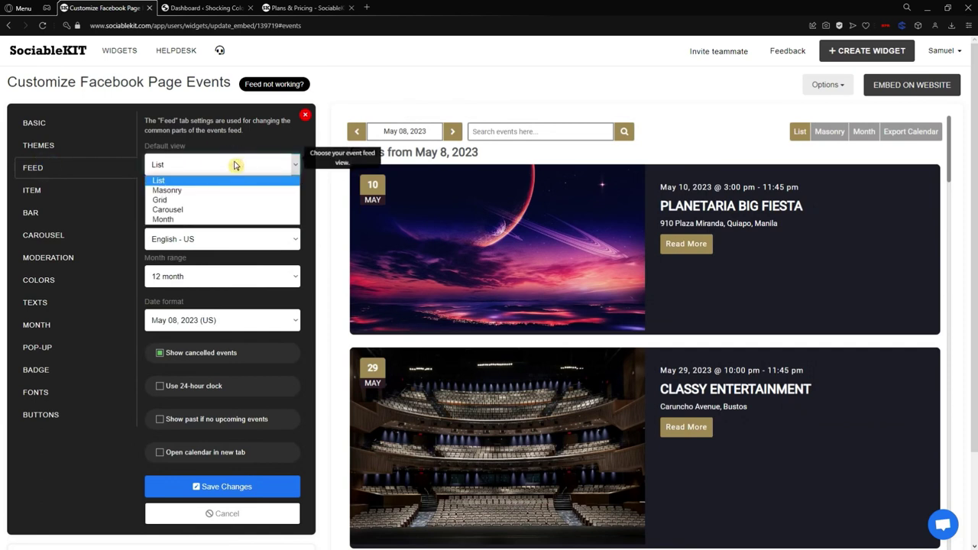
click(226, 199)
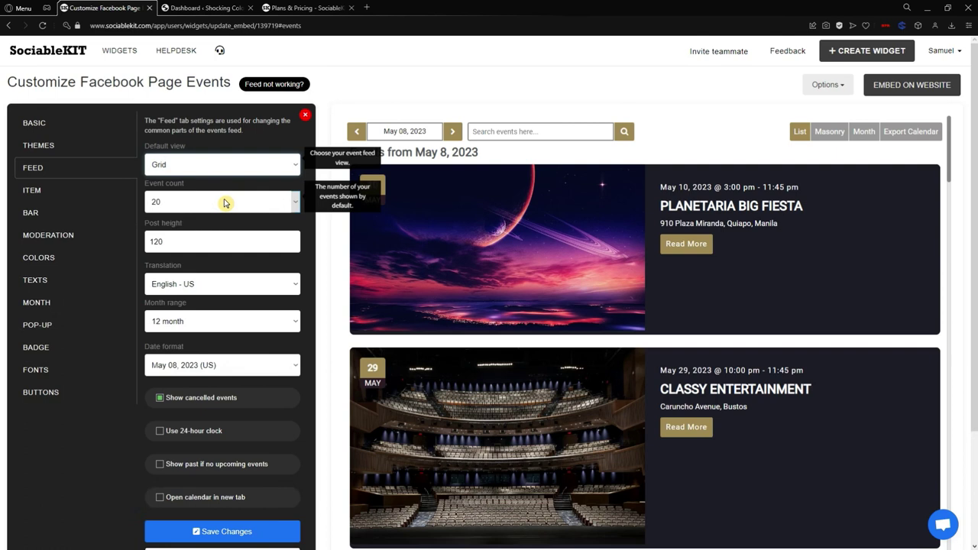
click(226, 201)
click(223, 202)
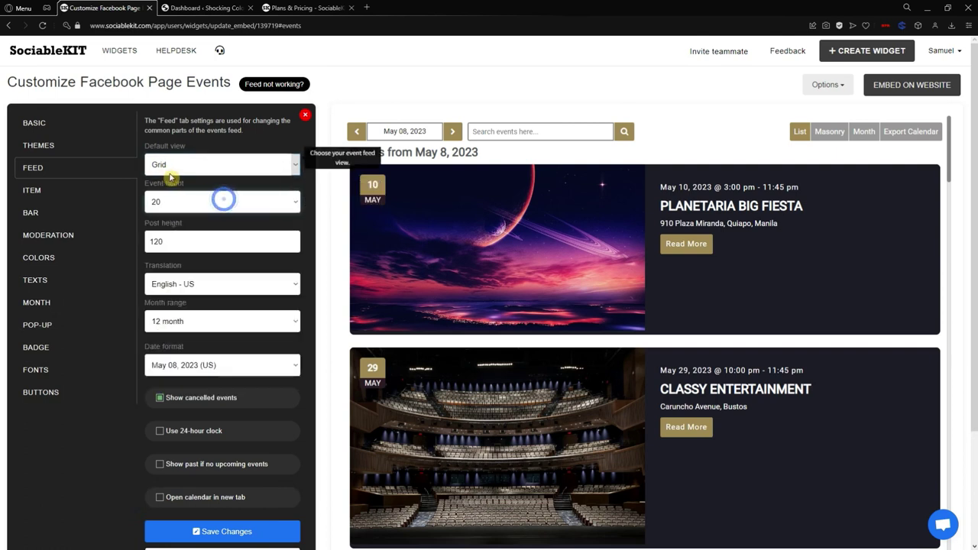
click(221, 202)
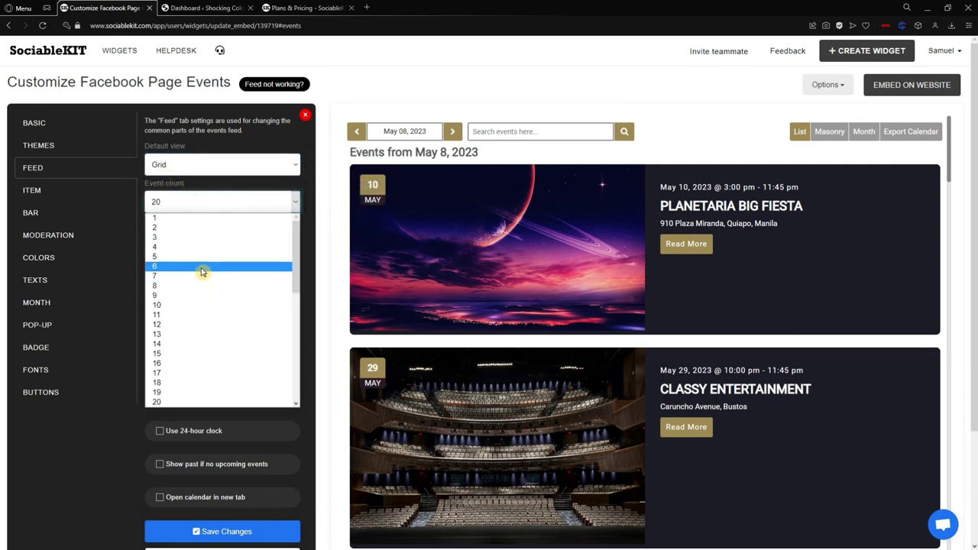
click(203, 264)
click(206, 242)
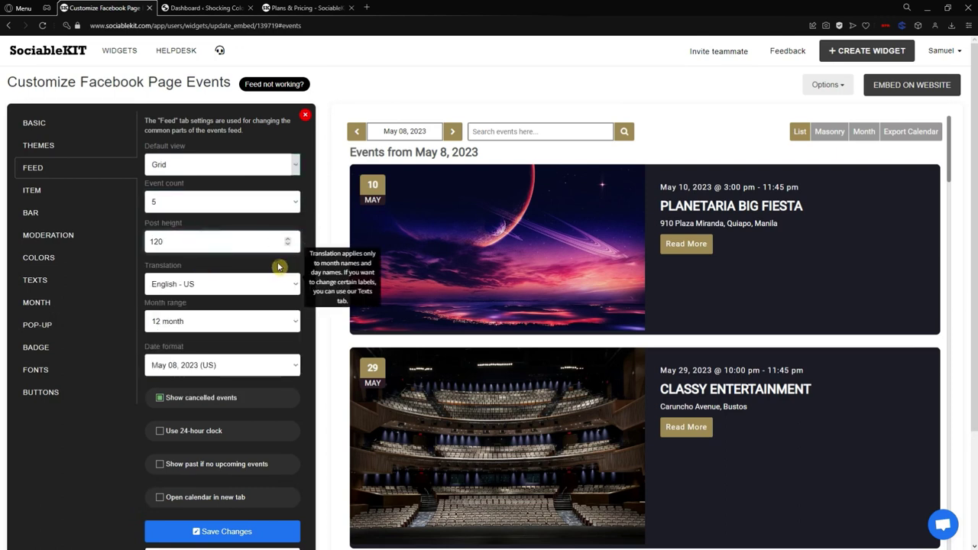
- Turn off showing cancelled events in the feed, save the feed settings and check the grid preview
scroll(259, 256, down, 2)
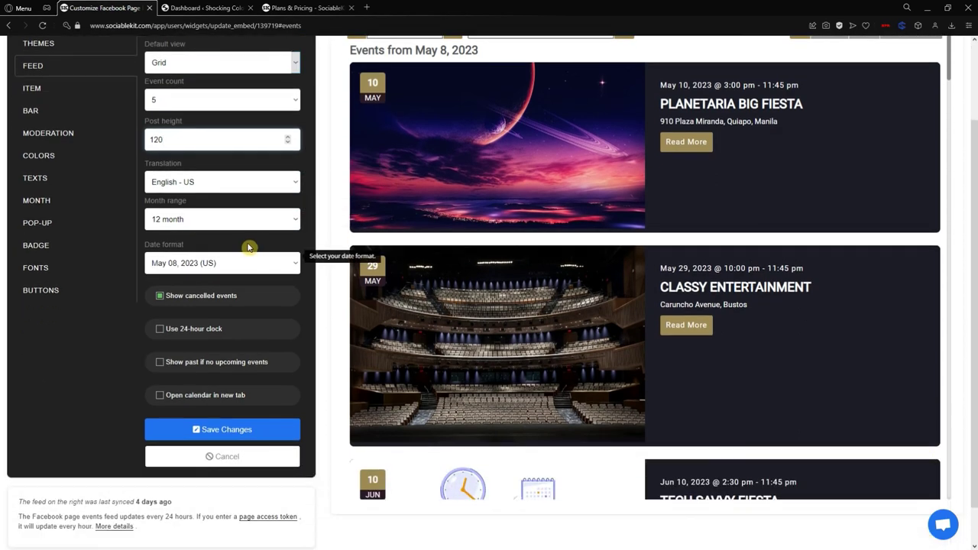
click(217, 299)
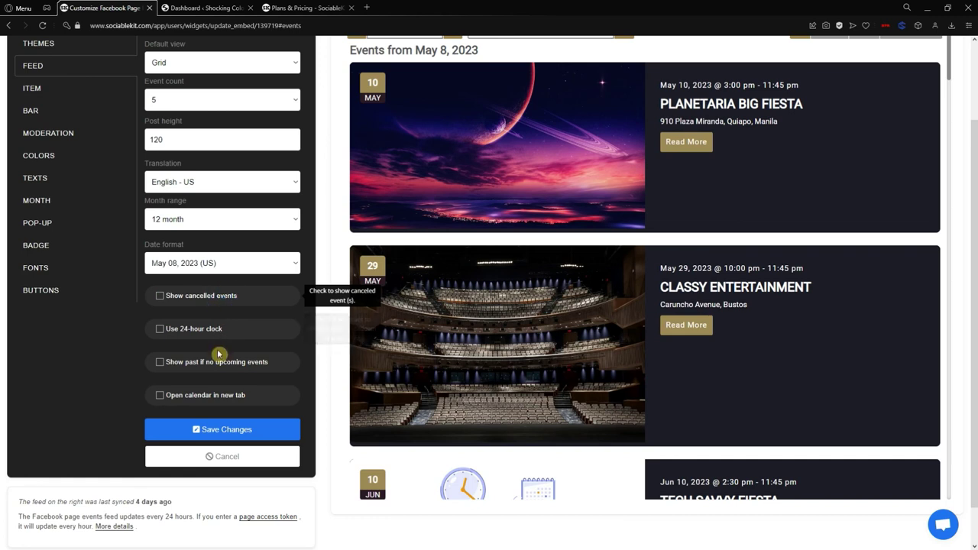
click(235, 426)
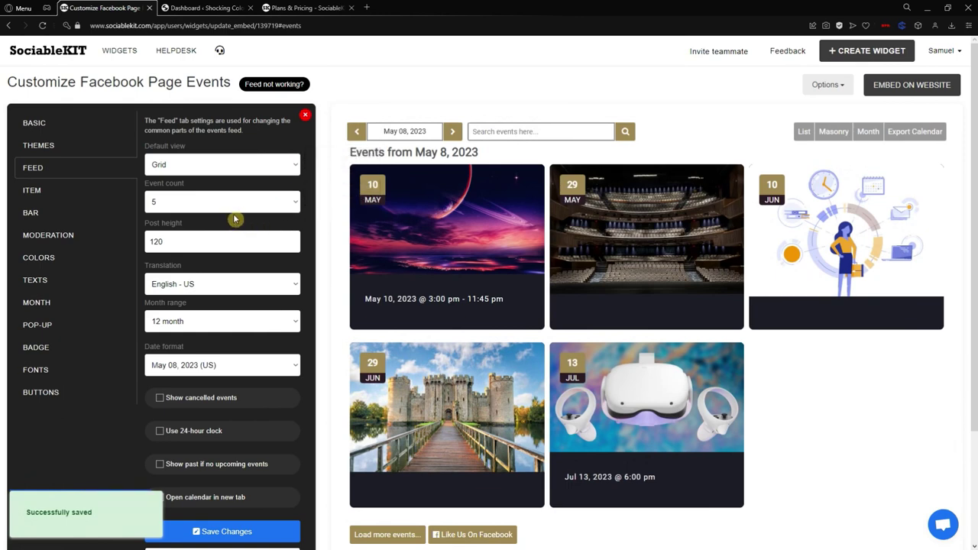
scroll(387, 197, down, 2)
scroll(387, 197, up, 1)
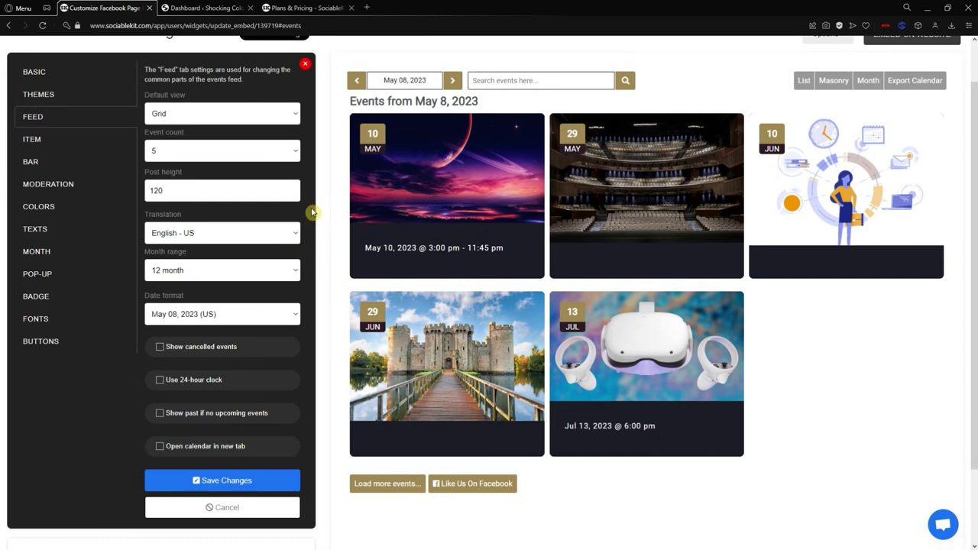
- Examine the event item settings for image, text, buttons, location, date and time, and event box spacing
click(81, 143)
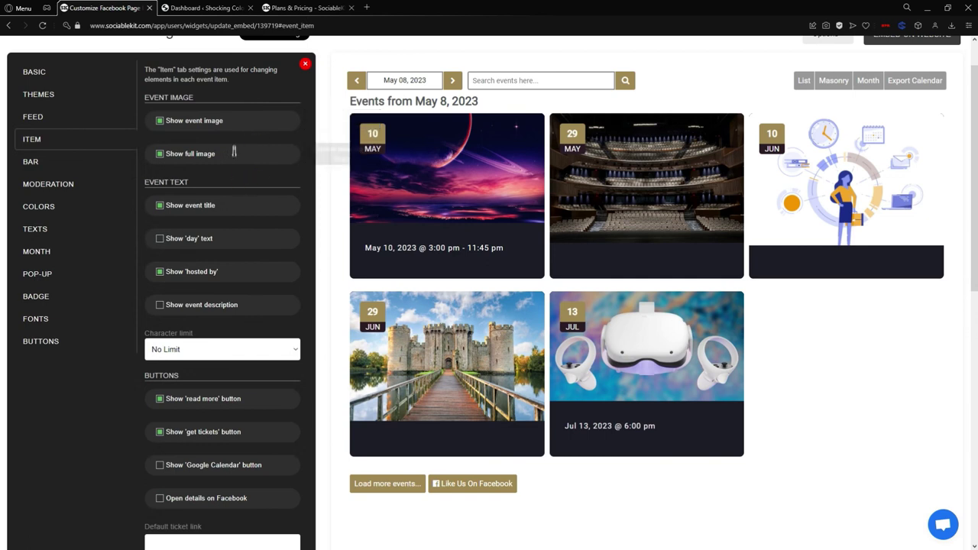
scroll(281, 392, down, 1)
scroll(321, 323, up, 1)
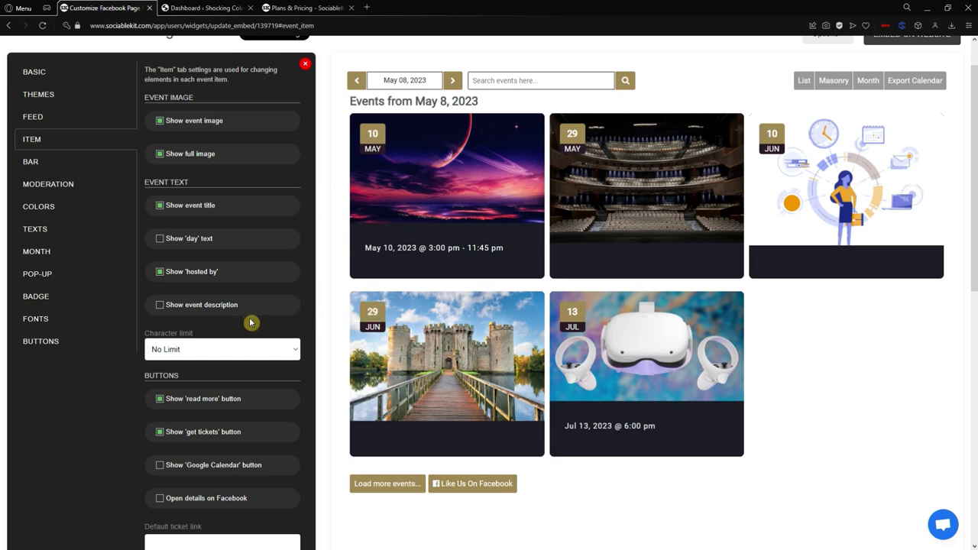
scroll(251, 318, down, 4)
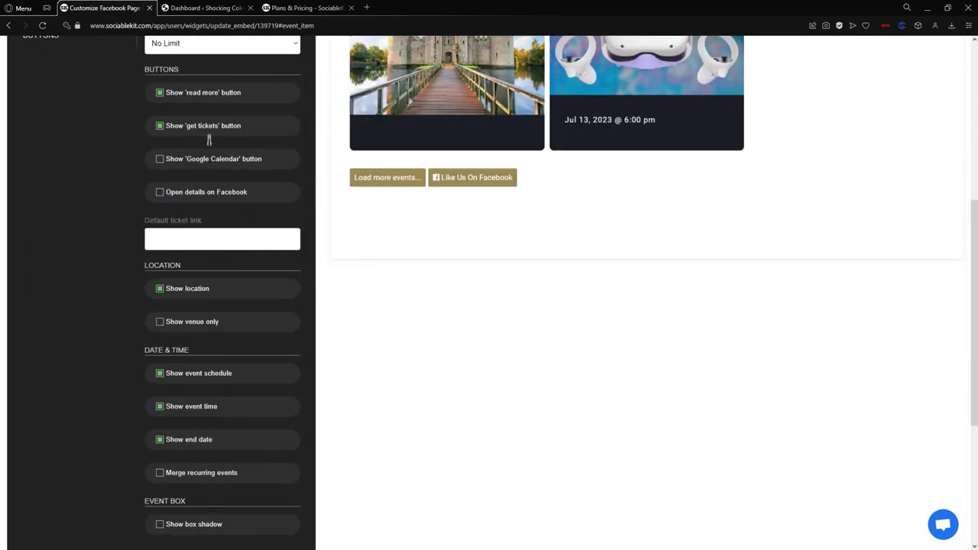
scroll(218, 214, down, 1)
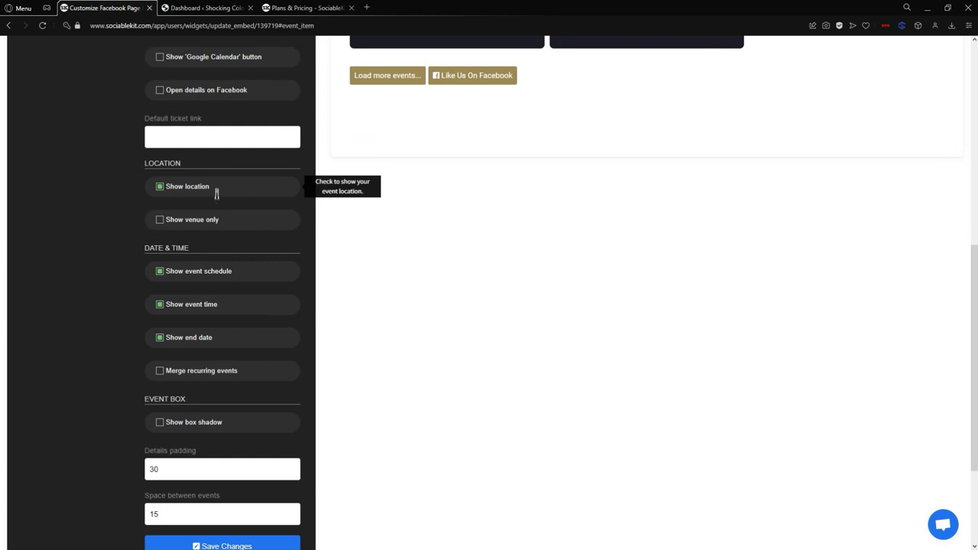
scroll(117, 196, up, 2)
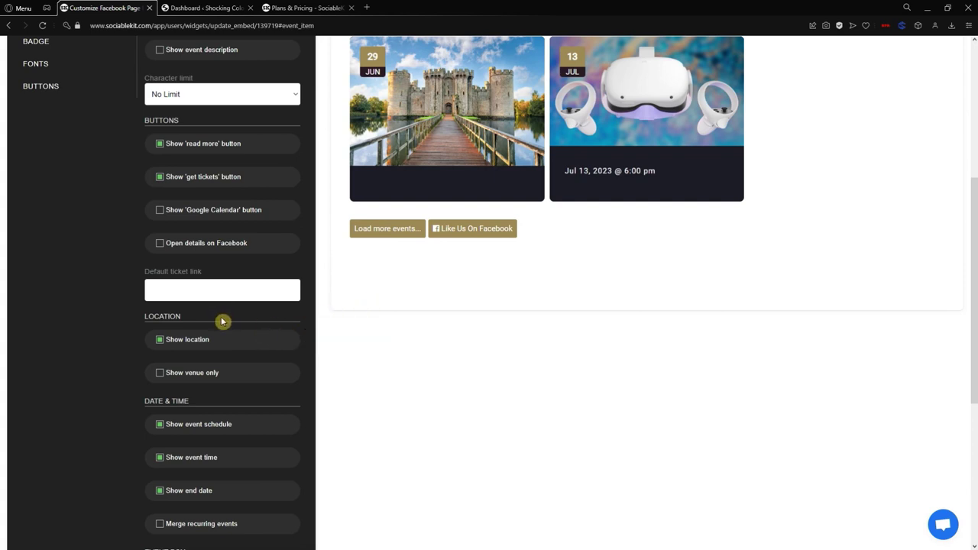
scroll(310, 319, down, 3)
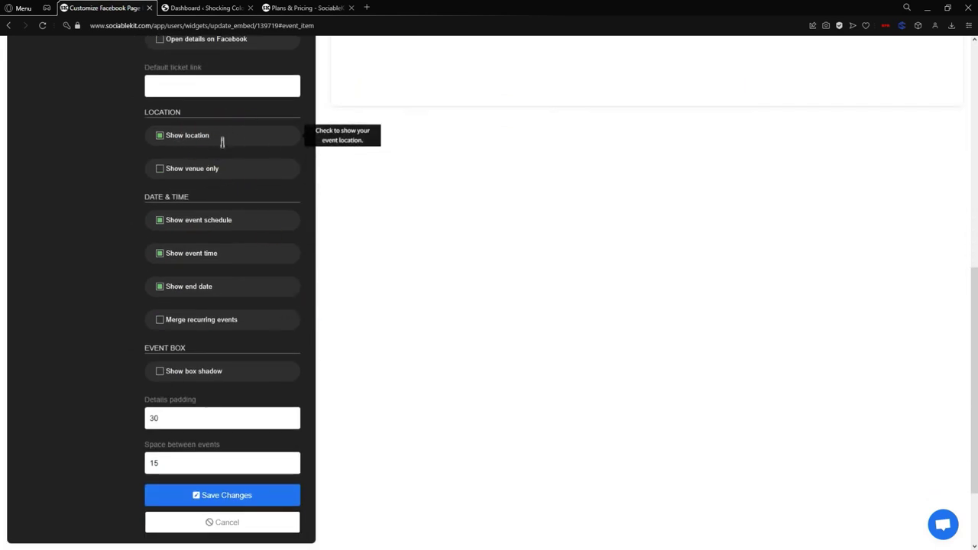
scroll(102, 181, down, 2)
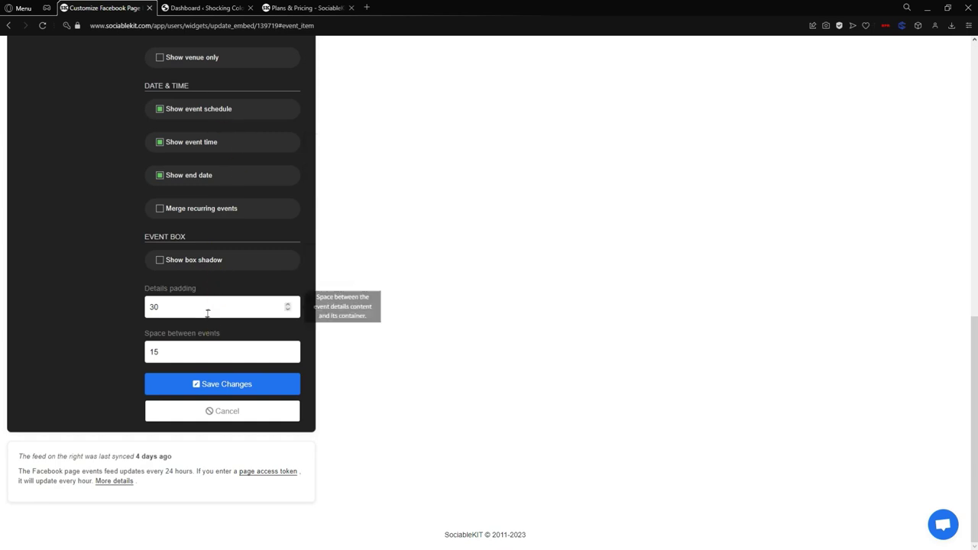
- Recheck the event item options from the event image section to the event box section and save the item settings
scroll(209, 268, up, 10)
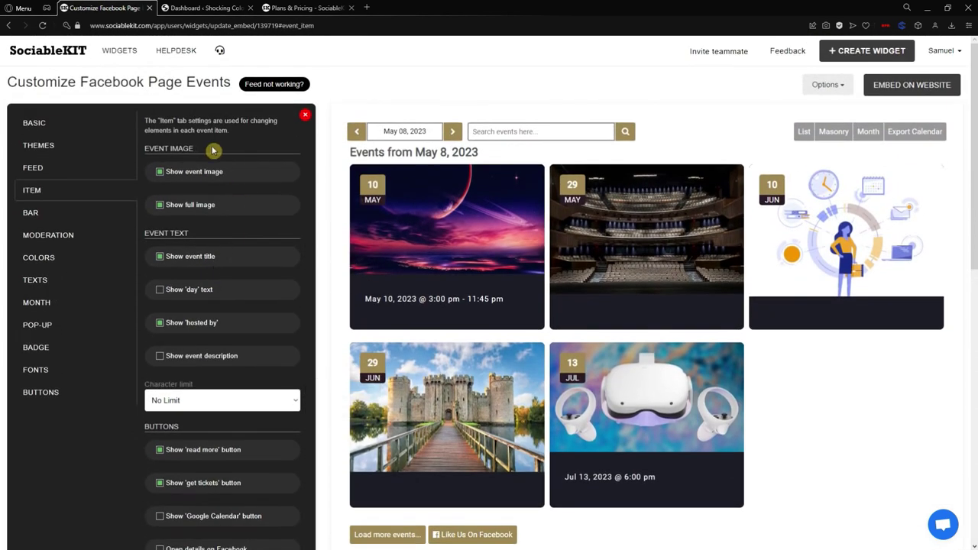
scroll(254, 197, down, 2)
scroll(253, 214, down, 10)
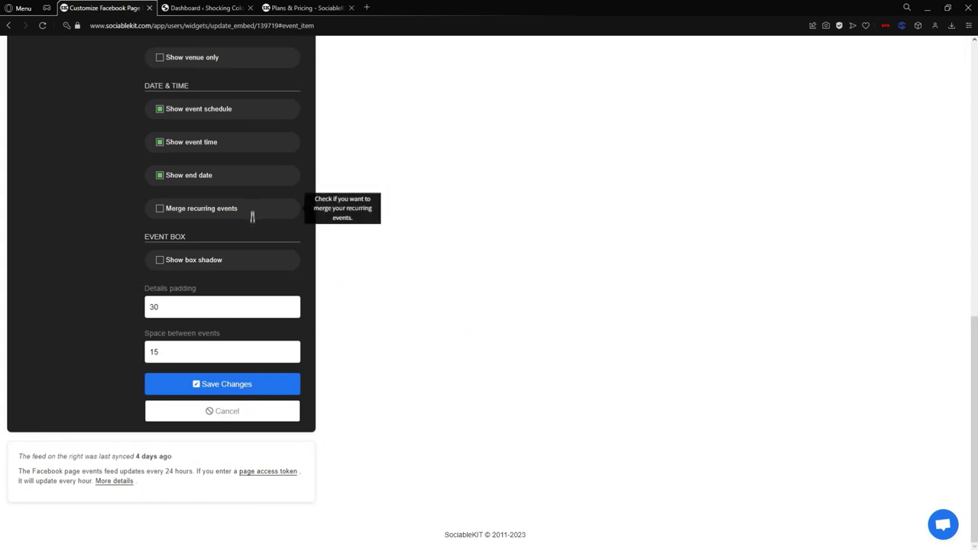
click(250, 380)
scroll(332, 260, up, 3)
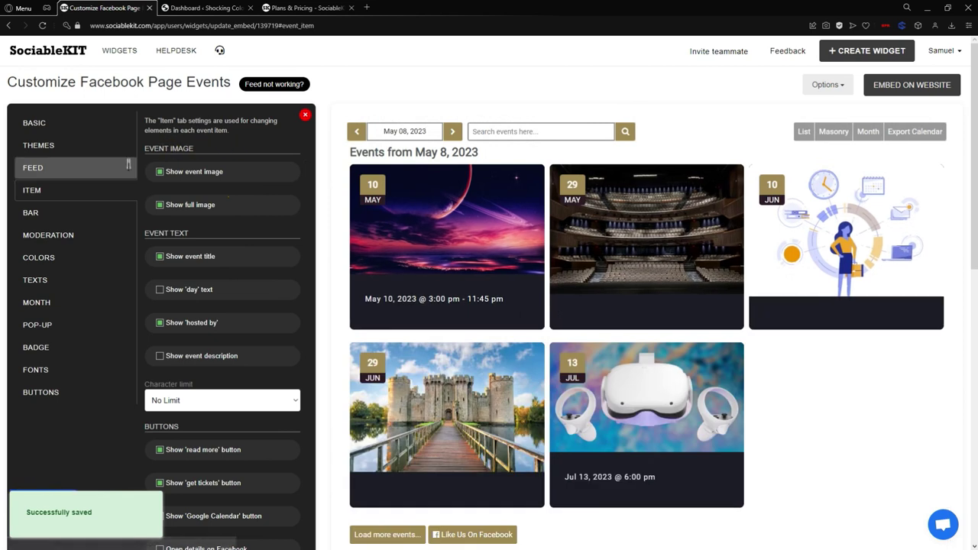
- Review the widget's bar settings and turn off showing the search box
click(67, 216)
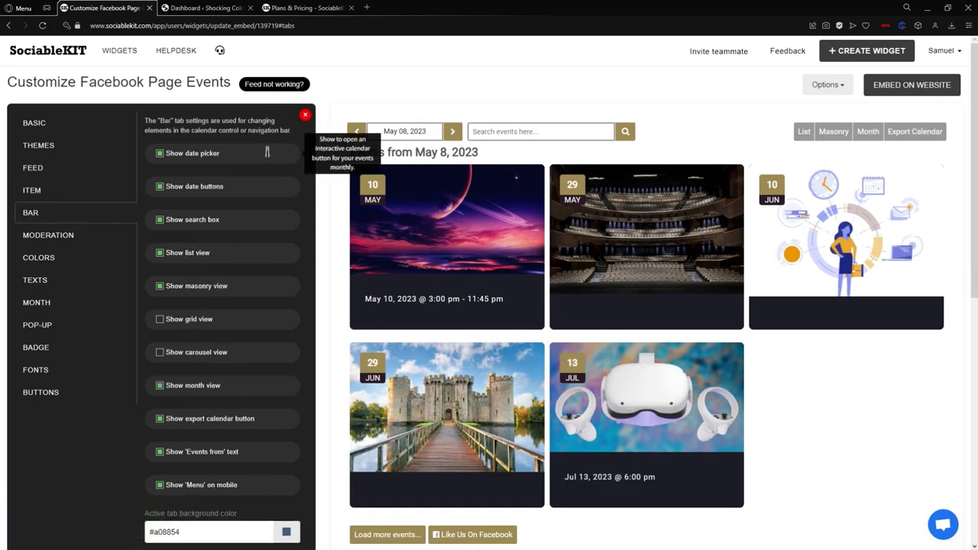
scroll(269, 154, down, 6)
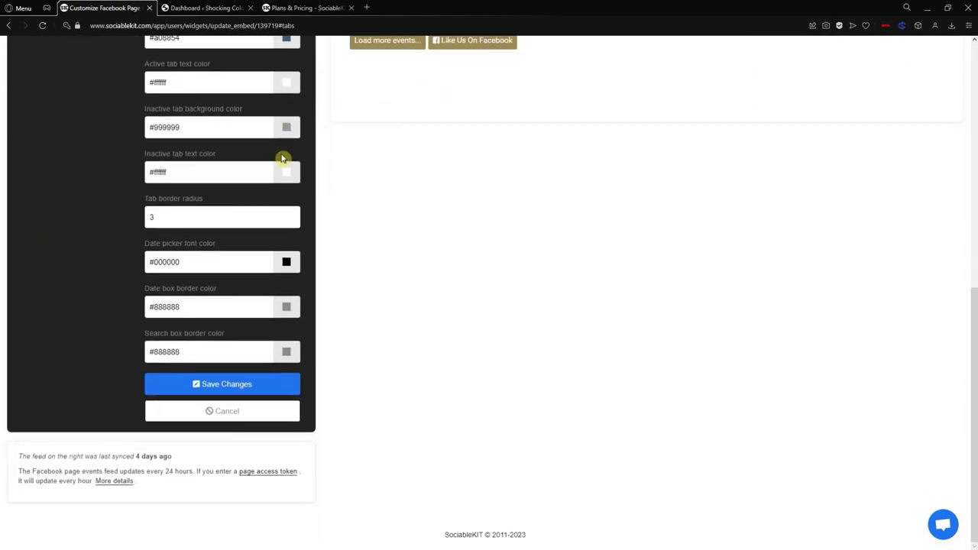
scroll(286, 162, up, 4)
scroll(290, 165, up, 3)
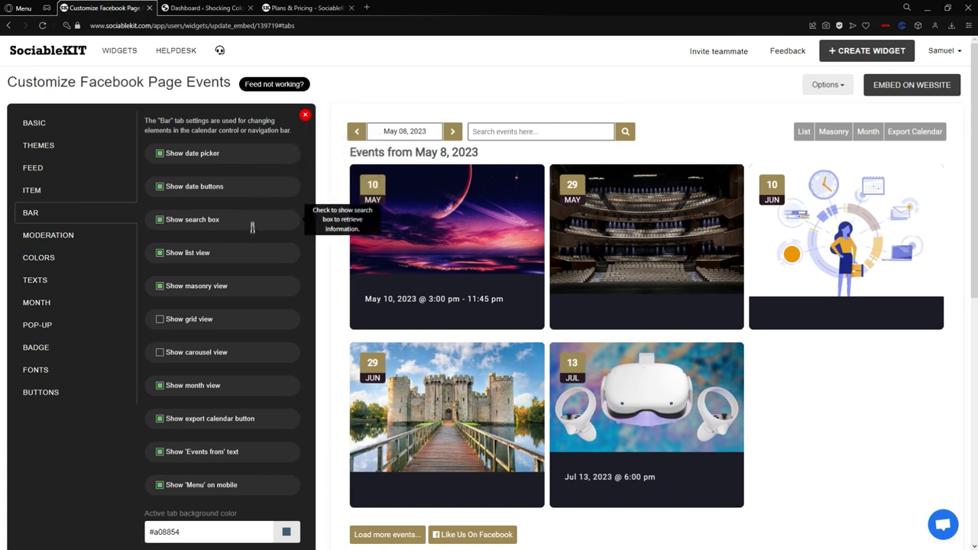
click(193, 221)
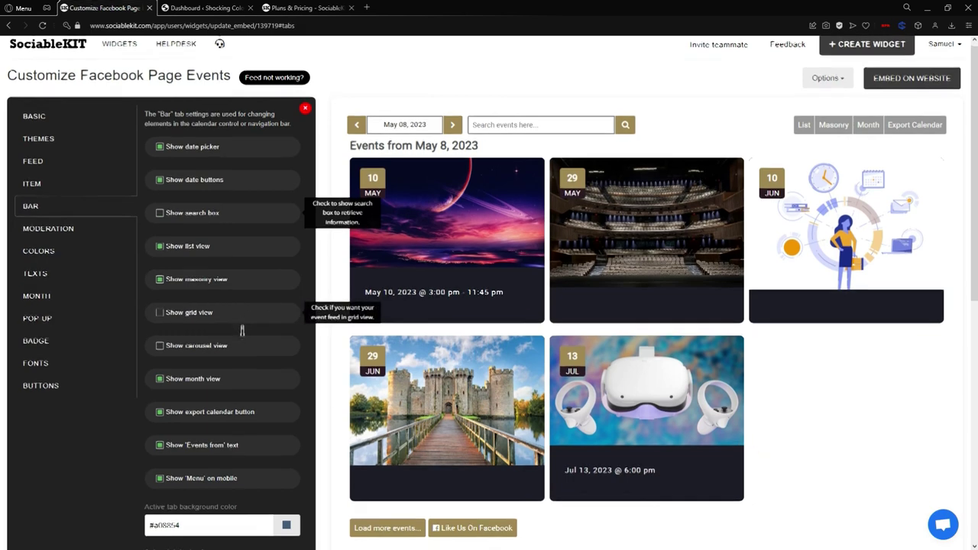
- Turn off the list and masonry views in the bar settings and turn on the grid view
scroll(242, 328, down, 1)
scroll(255, 316, down, 1)
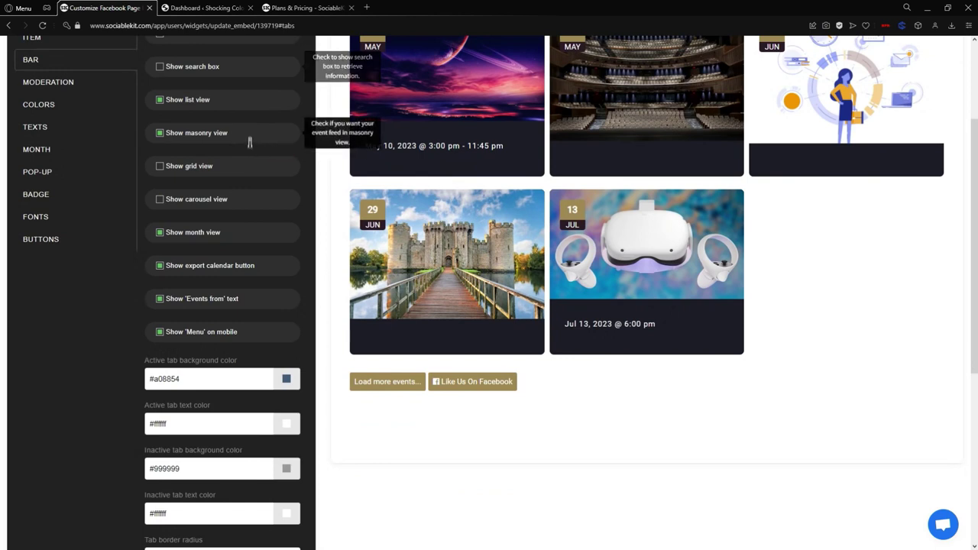
click(249, 135)
click(220, 102)
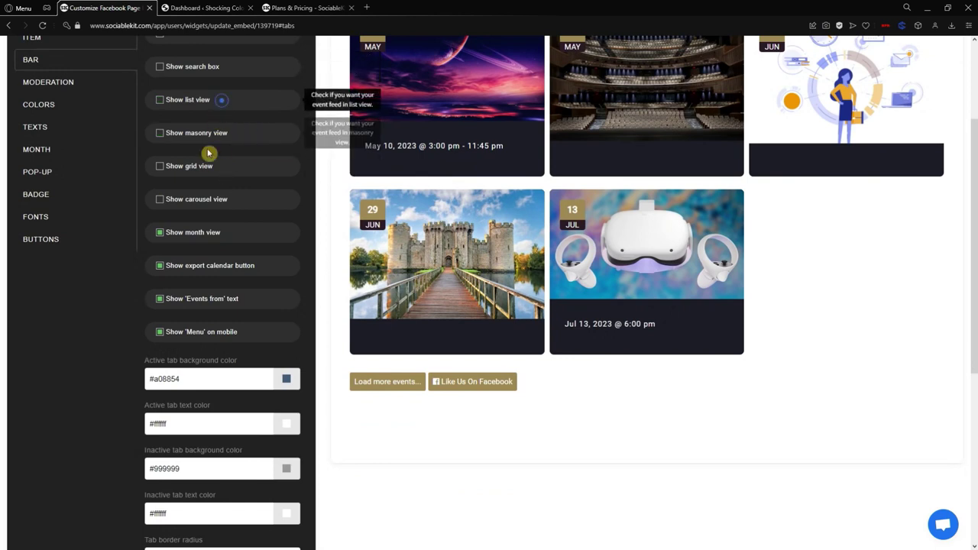
click(208, 173)
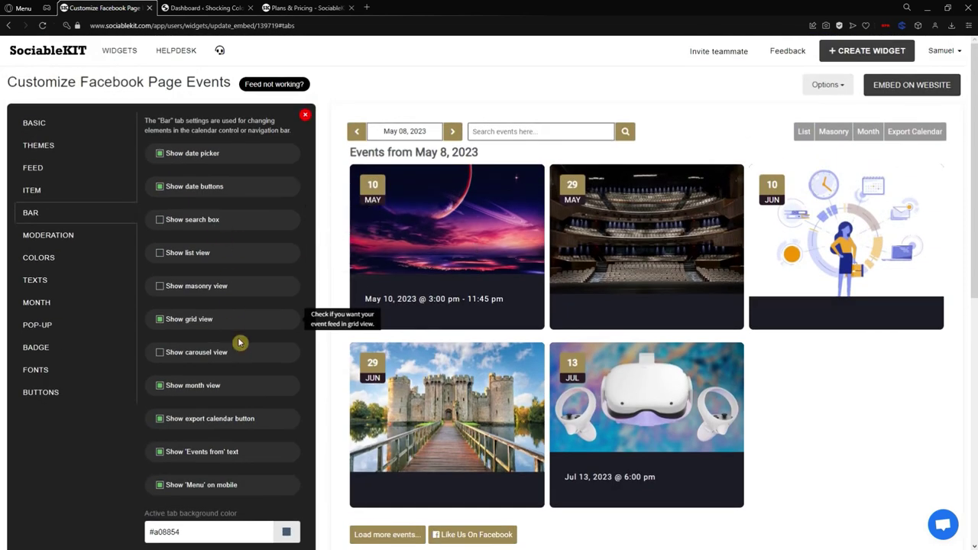
- Review the bar's tab and border color settings, save the bar changes and check the updated preview
scroll(240, 341, down, 3)
scroll(241, 246, down, 1)
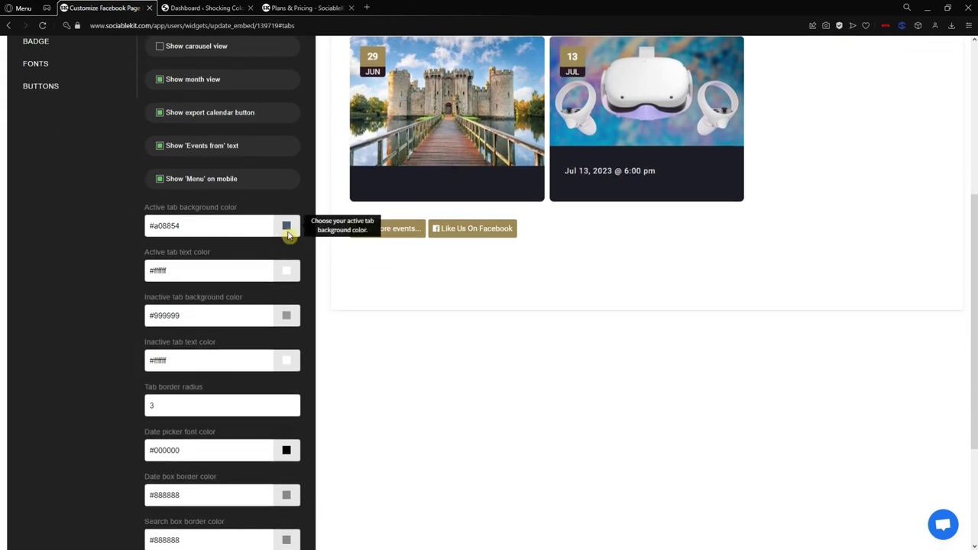
scroll(286, 231, down, 1)
scroll(262, 245, up, 3)
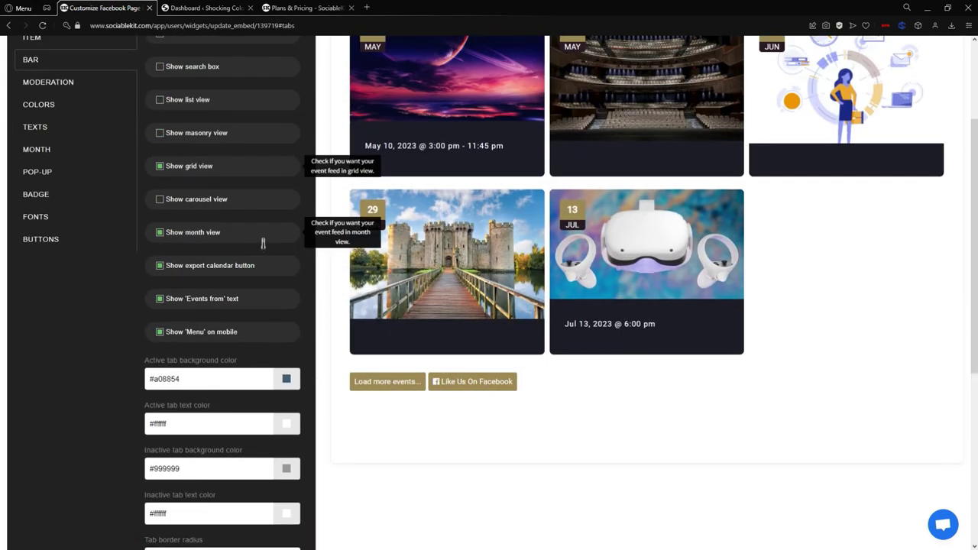
scroll(282, 275, down, 1)
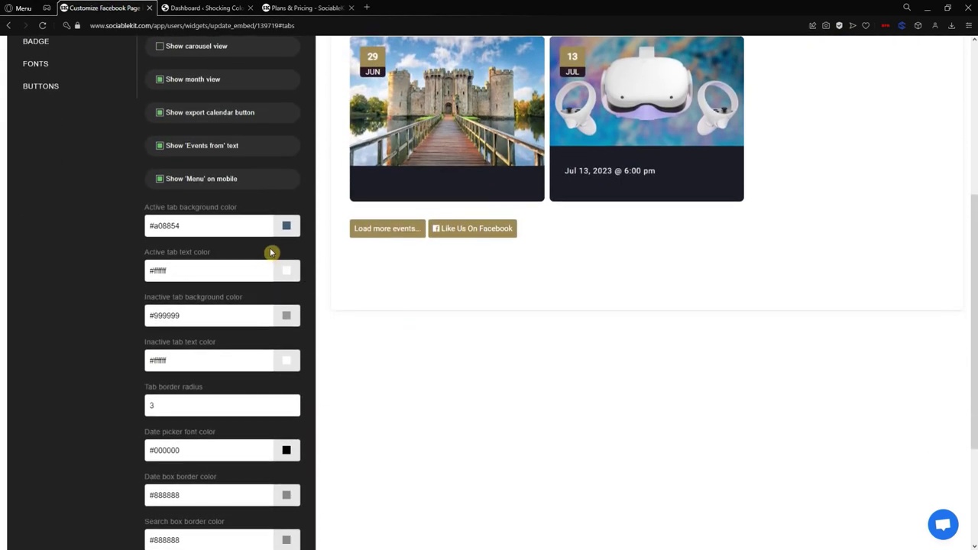
scroll(271, 253, down, 2)
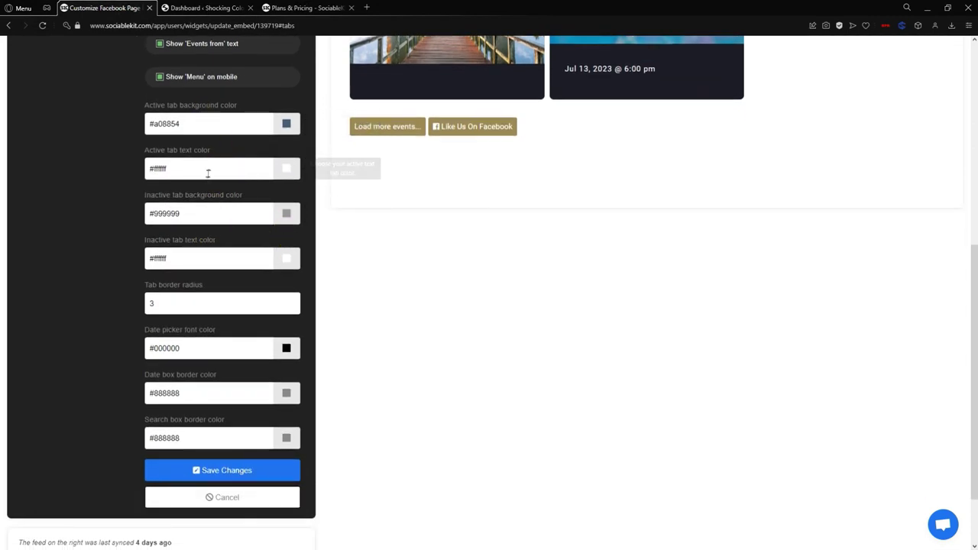
click(244, 470)
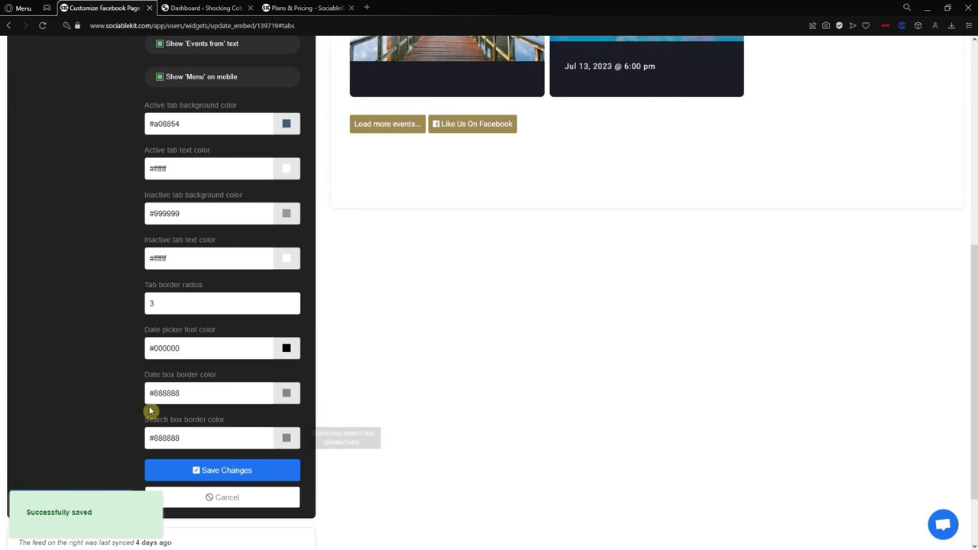
scroll(507, 332, up, 5)
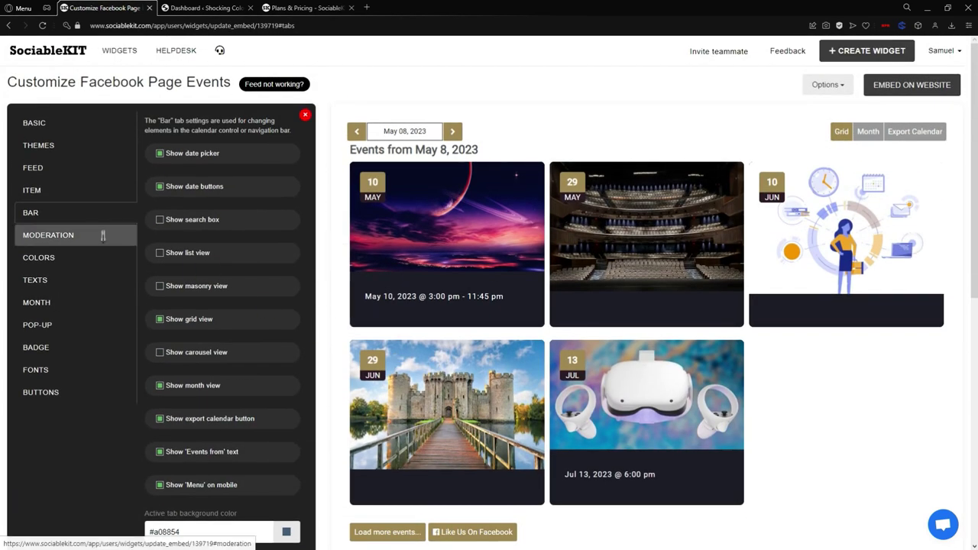
- Look over the moderation and color settings and compare the colors with the available color themes
click(102, 238)
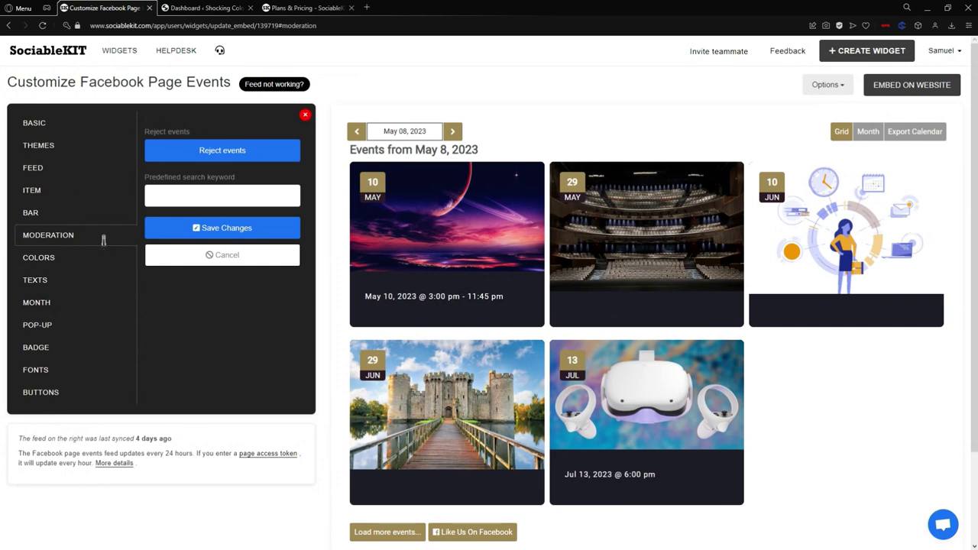
click(102, 258)
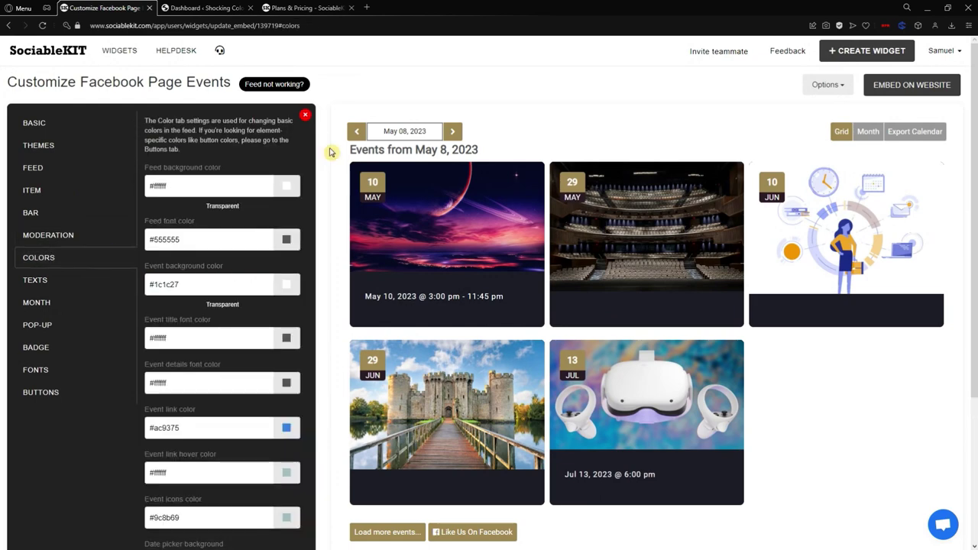
scroll(288, 147, down, 1)
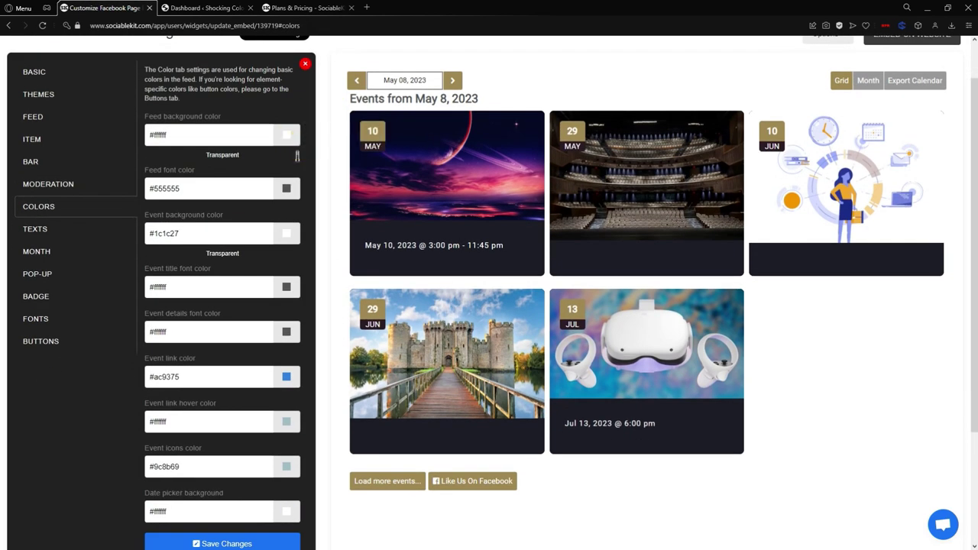
click(63, 94)
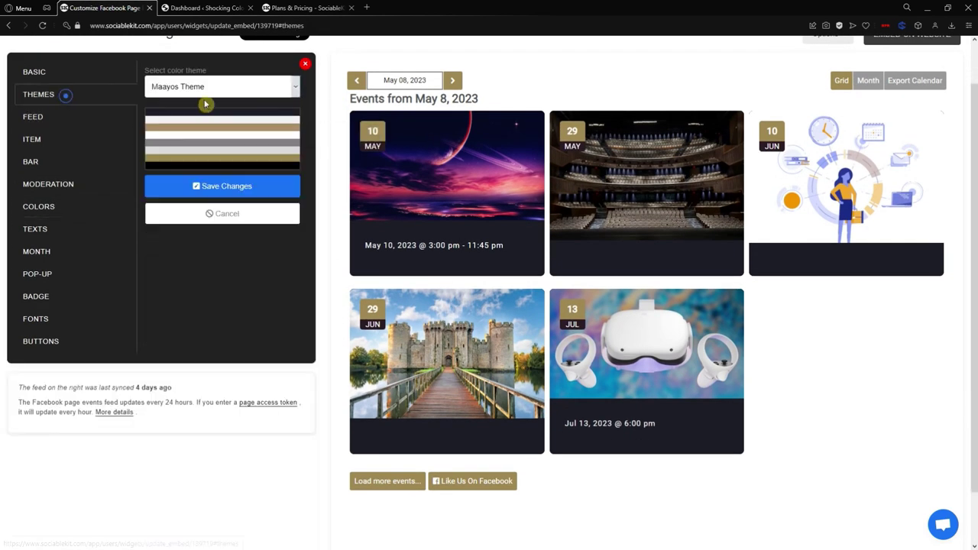
click(259, 87)
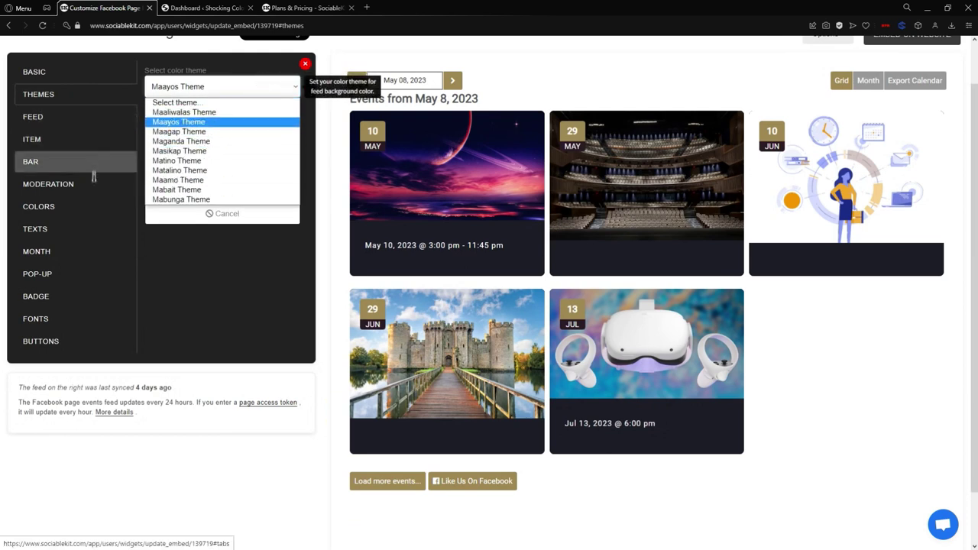
click(114, 212)
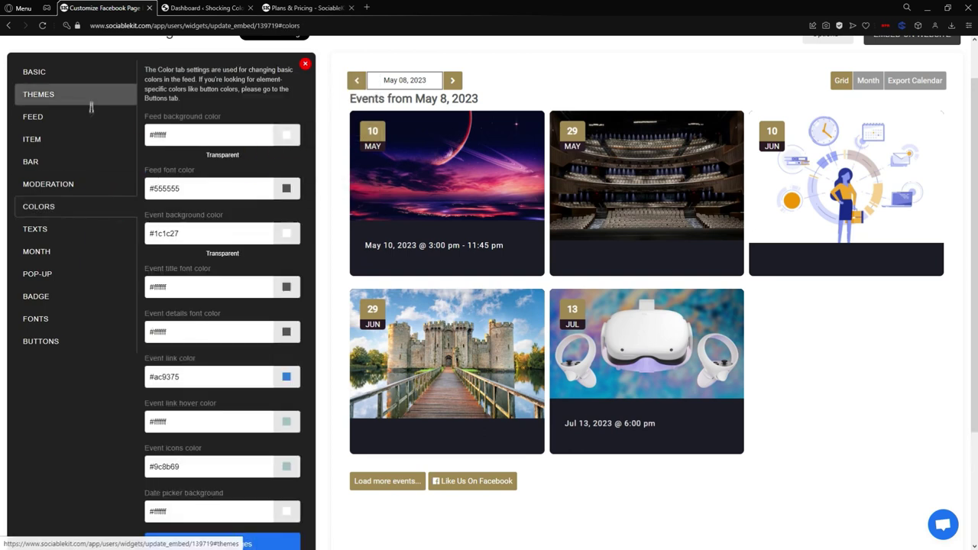
click(90, 100)
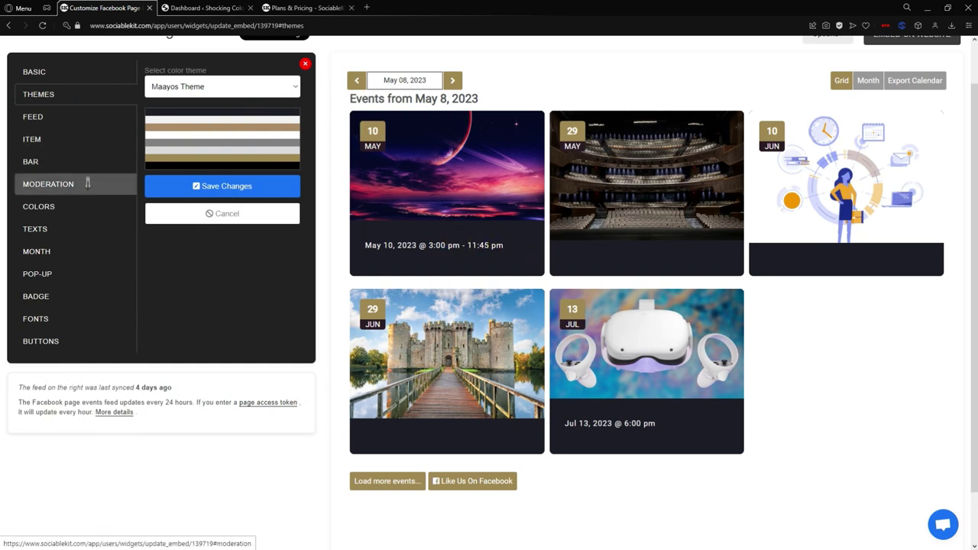
click(49, 207)
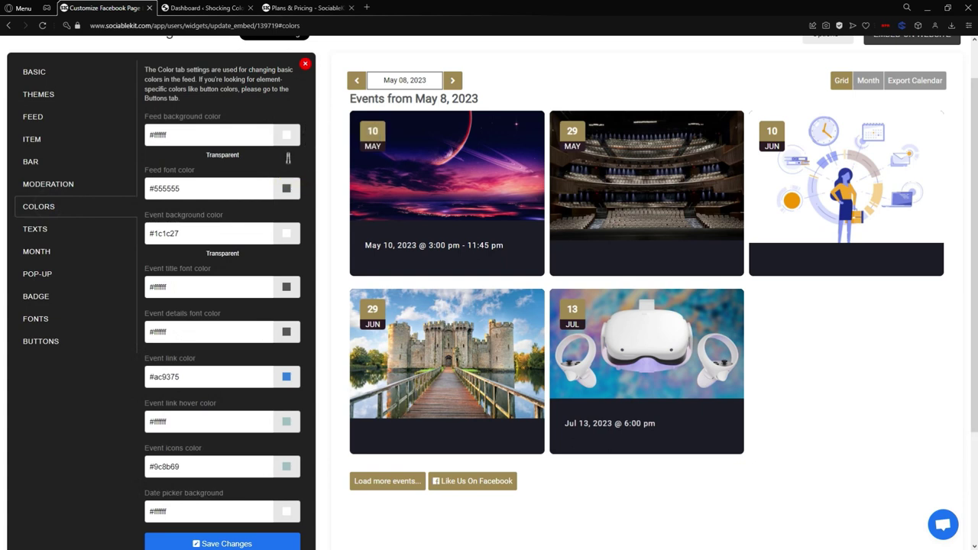
- Try #fffffa as the feed background color and replace it with the transparent option
click(285, 136)
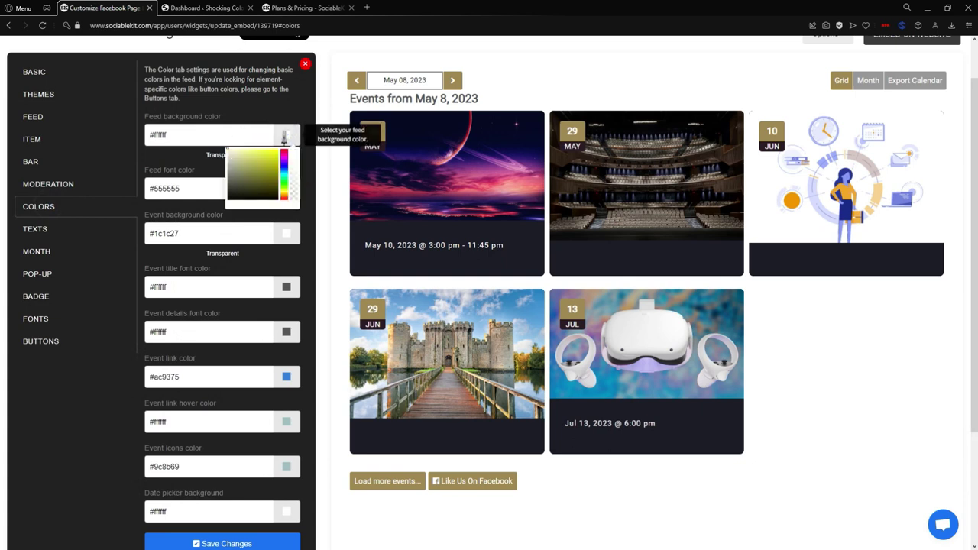
click(256, 152)
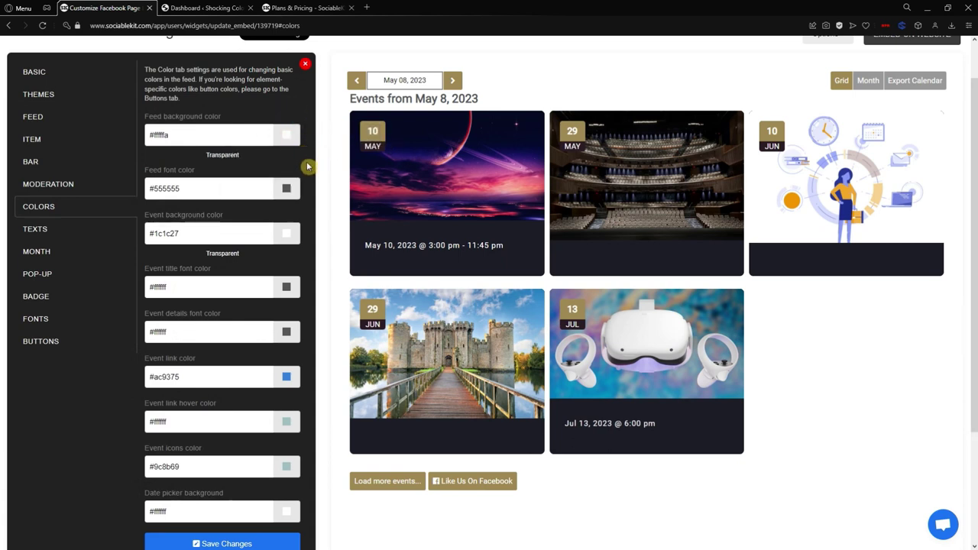
click(255, 156)
click(285, 136)
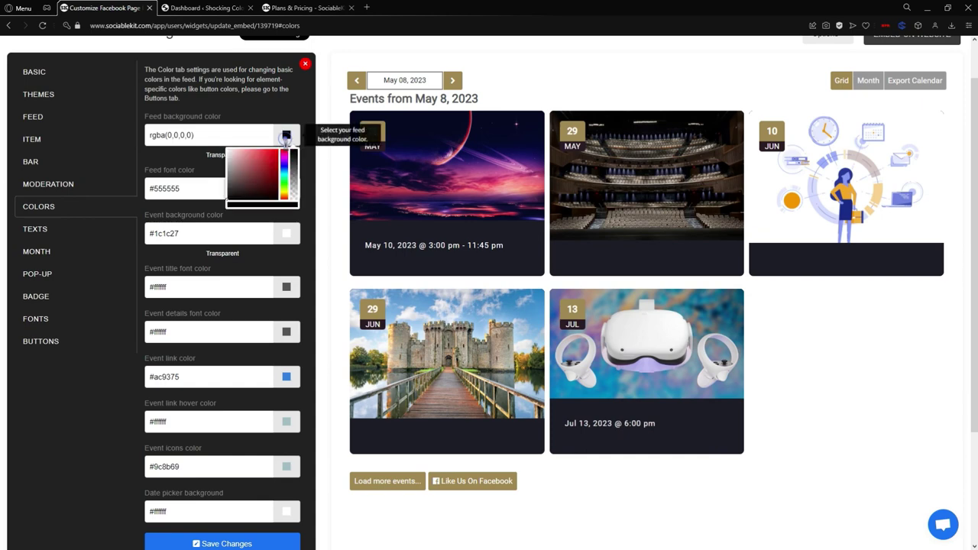
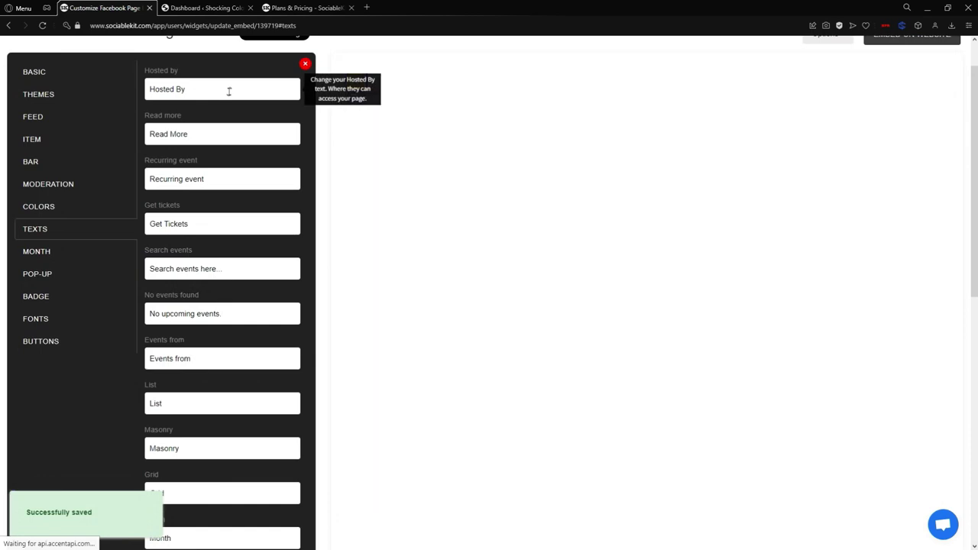
- Examine the customizable text labels, including Read more, Recurring event, Get tickets and the view names
triple_click(258, 136)
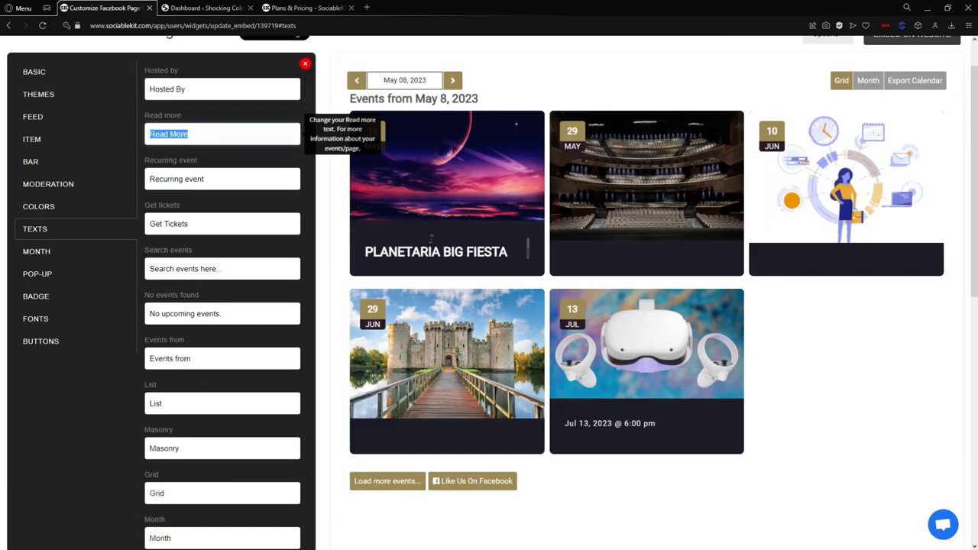
scroll(459, 245, down, 1)
scroll(449, 219, up, 1)
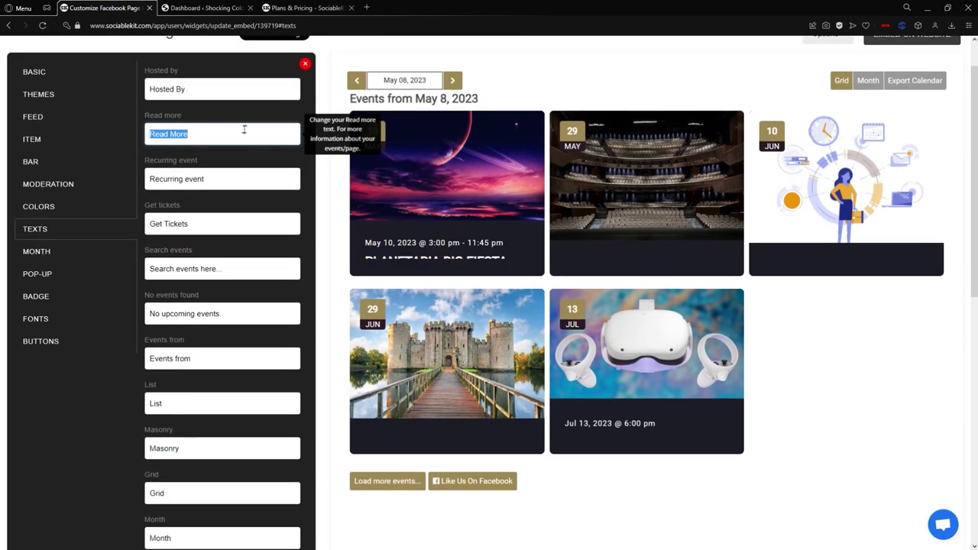
triple_click(230, 178)
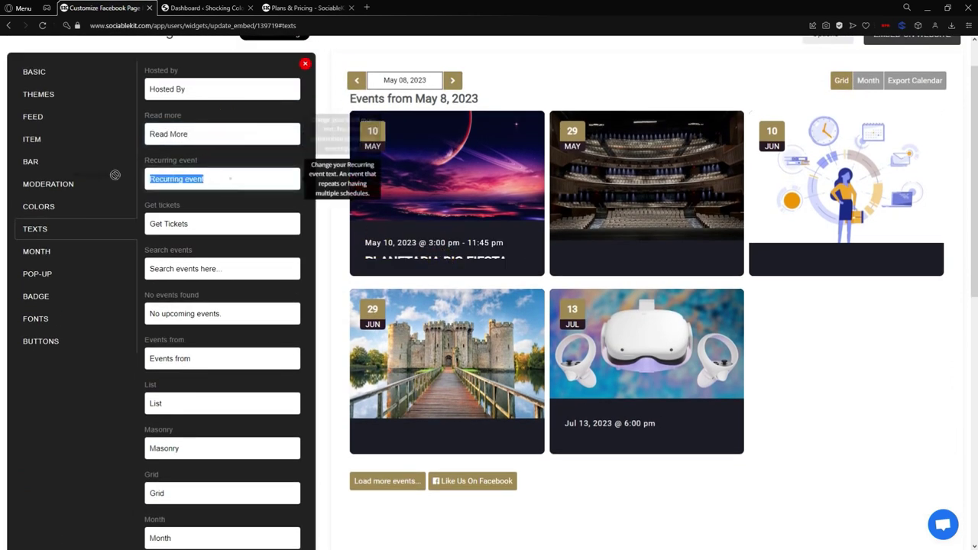
triple_click(222, 222)
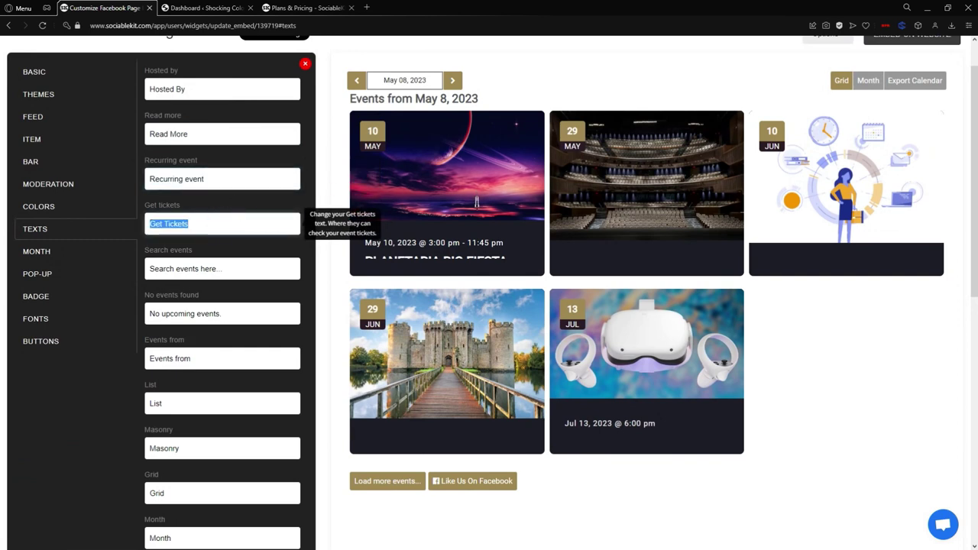
scroll(217, 250, down, 1)
scroll(211, 284, down, 2)
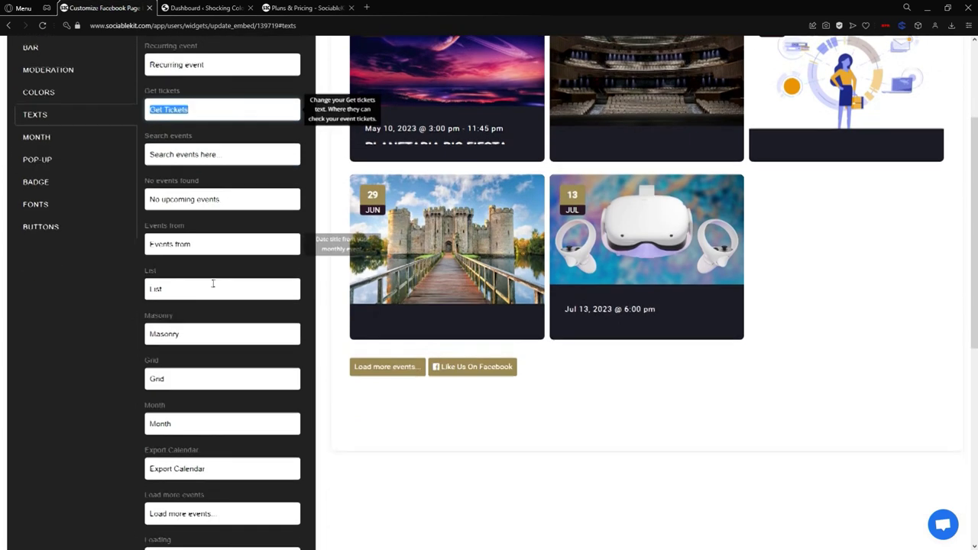
scroll(77, 237, up, 4)
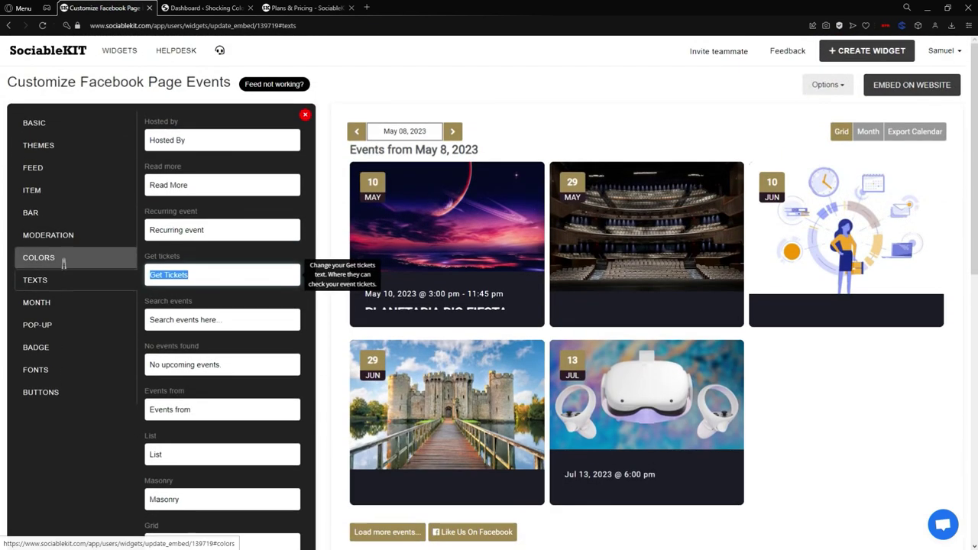
- Look over the month view settings, including the month-year alignment options, and open the pop-up settings
click(63, 300)
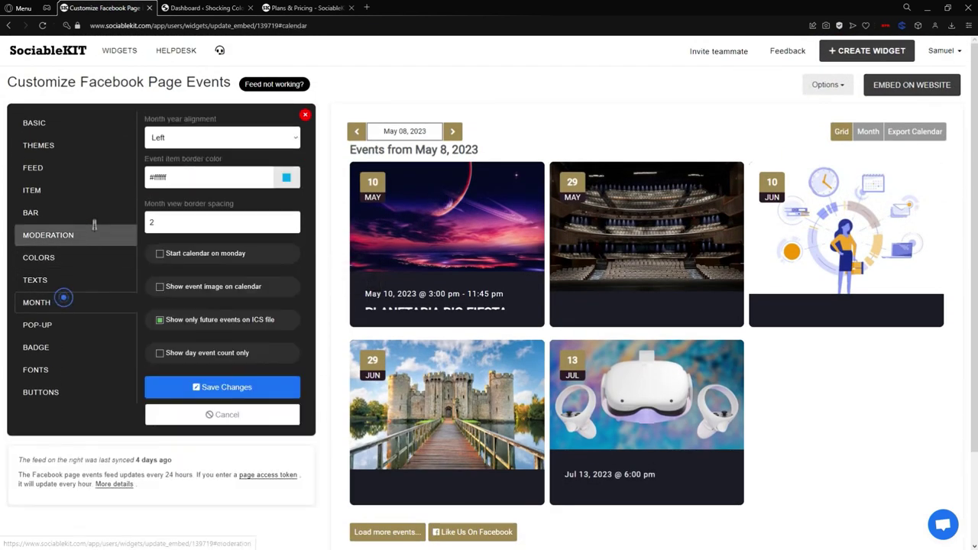
click(214, 139)
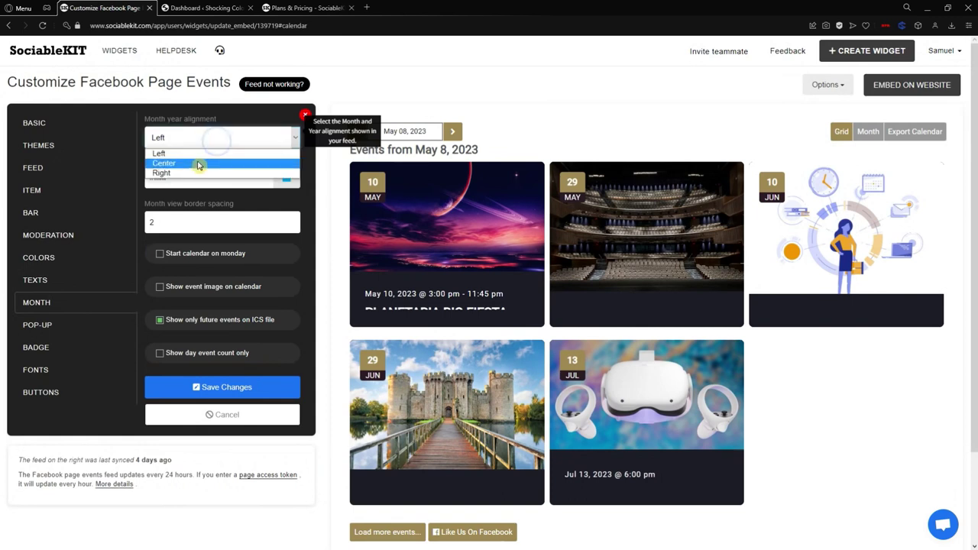
click(160, 204)
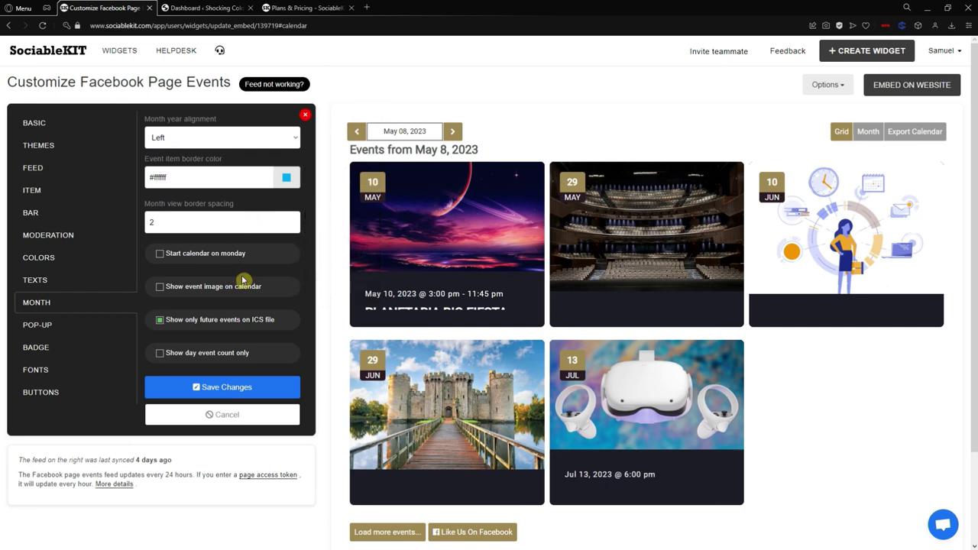
click(86, 325)
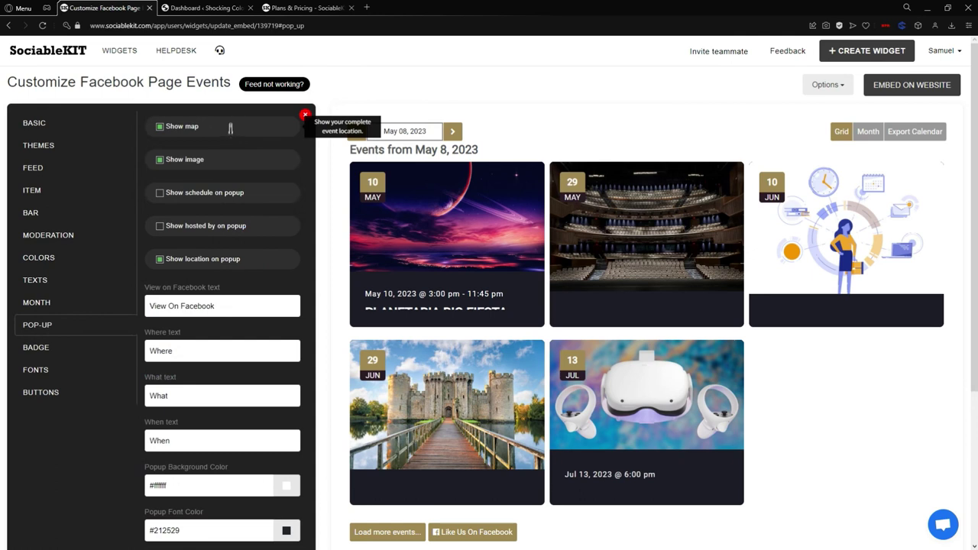
- Examine the pop-up settings, including the View on Facebook, Where, What and When text labels
scroll(229, 128, down, 1)
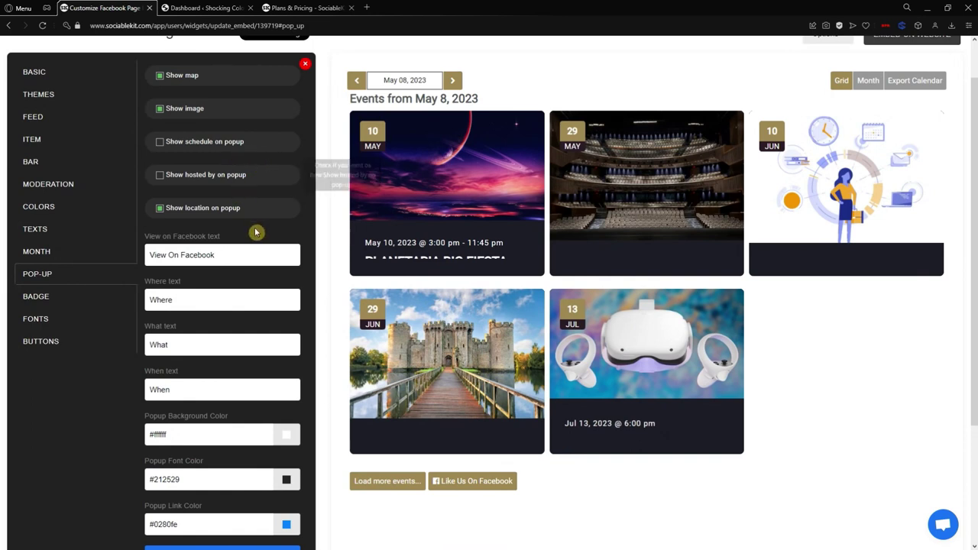
scroll(270, 225, down, 1)
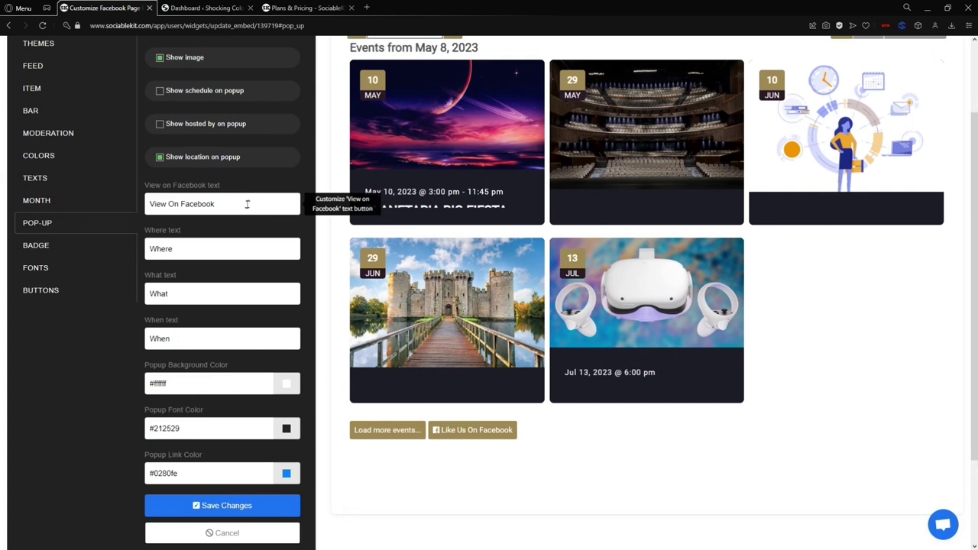
triple_click(250, 201)
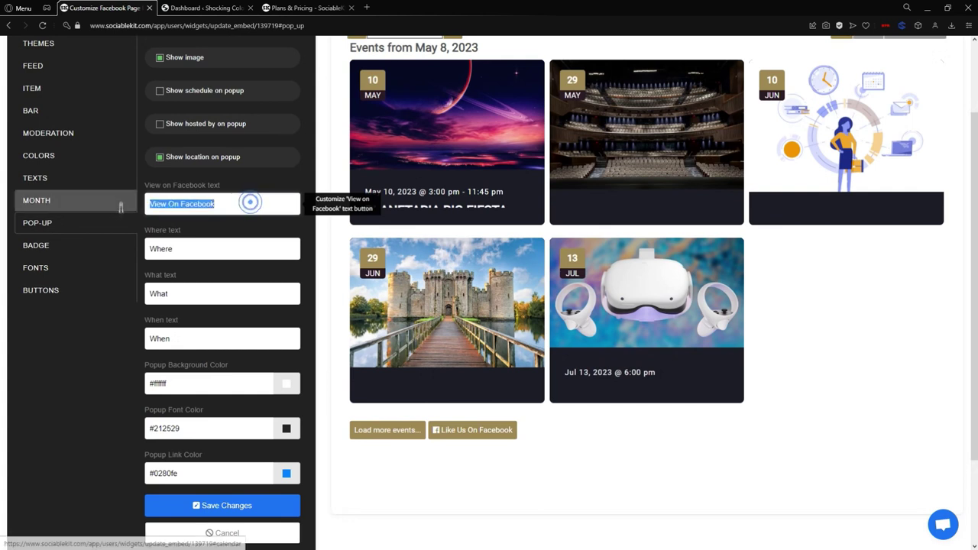
triple_click(240, 248)
triple_click(222, 295)
triple_click(222, 342)
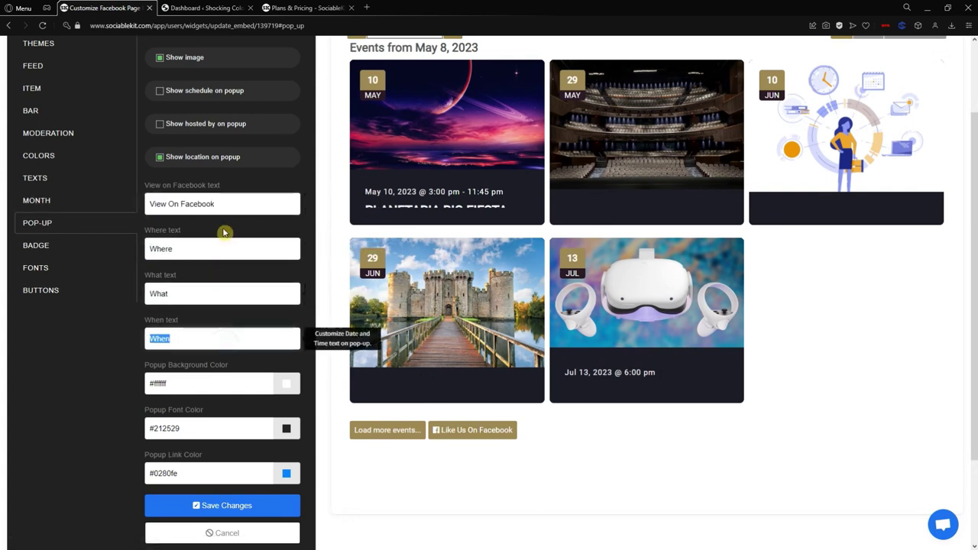
click(57, 186)
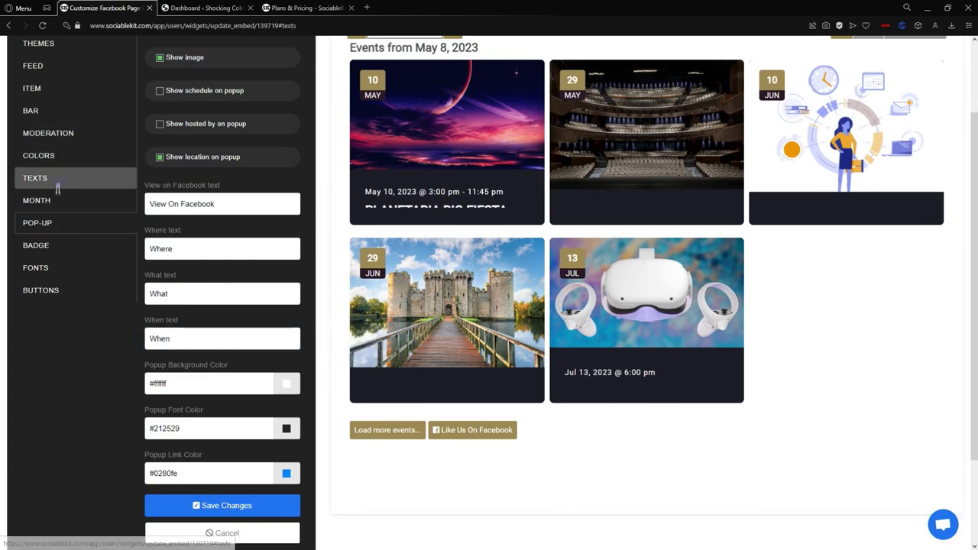
click(79, 222)
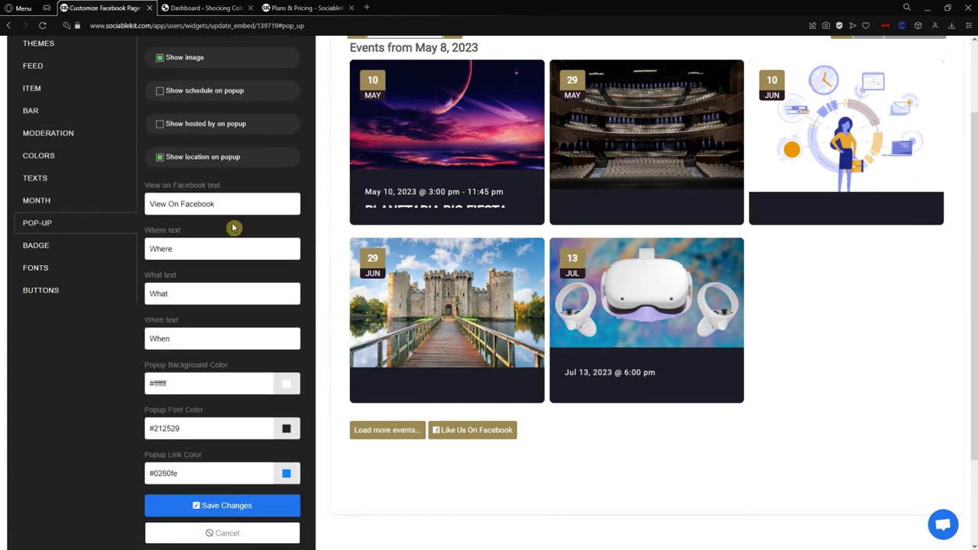
- Look over the date badge settings, including its position and the day and month color options
click(76, 244)
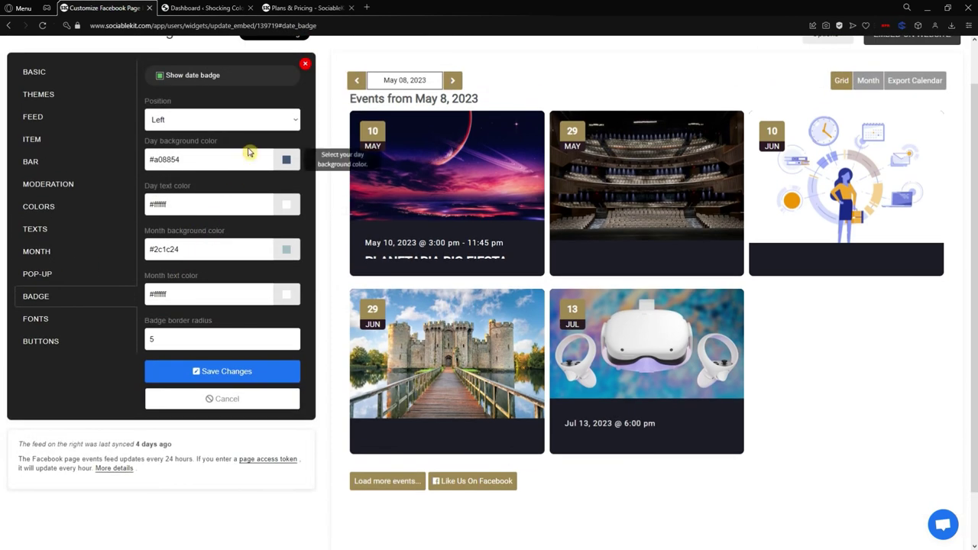
scroll(253, 161, up, 1)
click(284, 170)
click(257, 229)
click(235, 256)
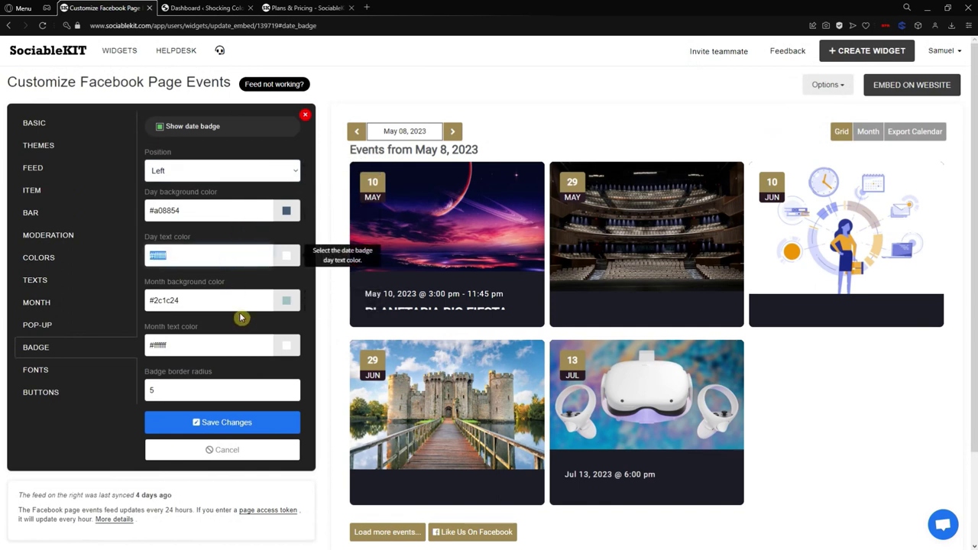
- Set the widget's font family to Century Gothic, sans-serif and save the changes
click(59, 369)
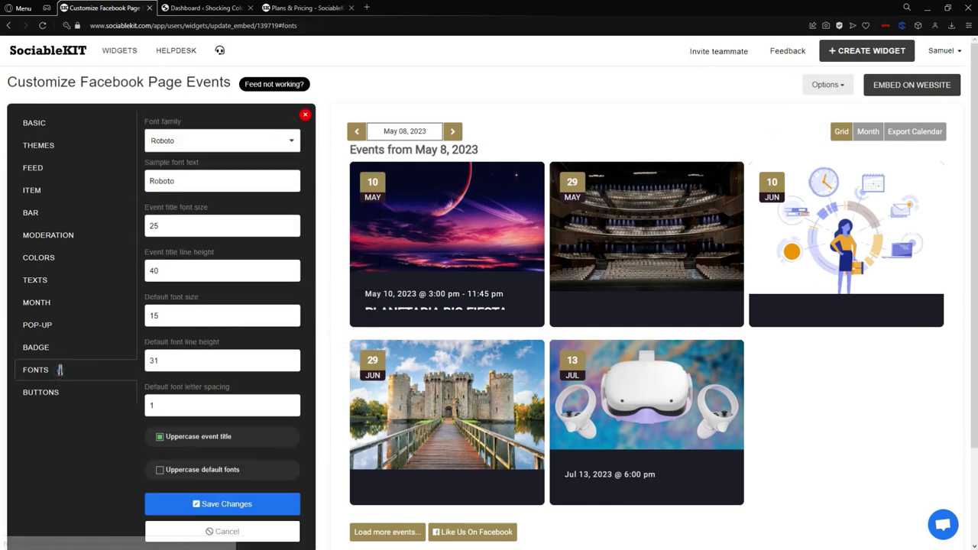
click(262, 145)
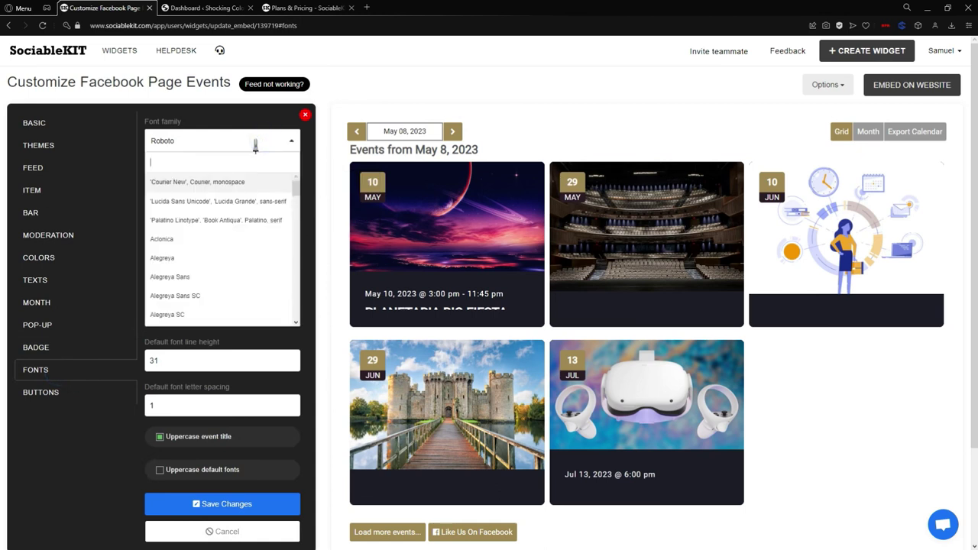
text(cen)
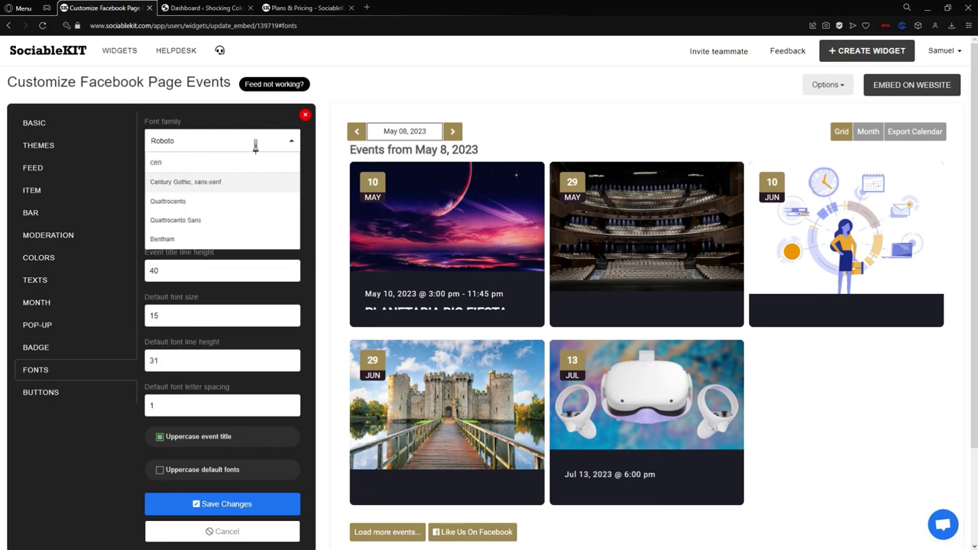
click(220, 186)
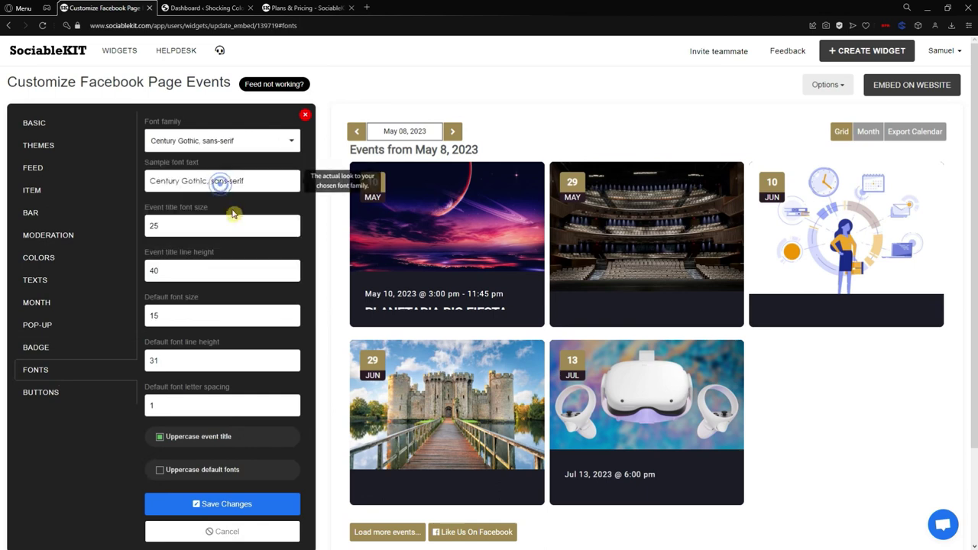
scroll(229, 344, down, 1)
click(256, 398)
scroll(327, 317, up, 1)
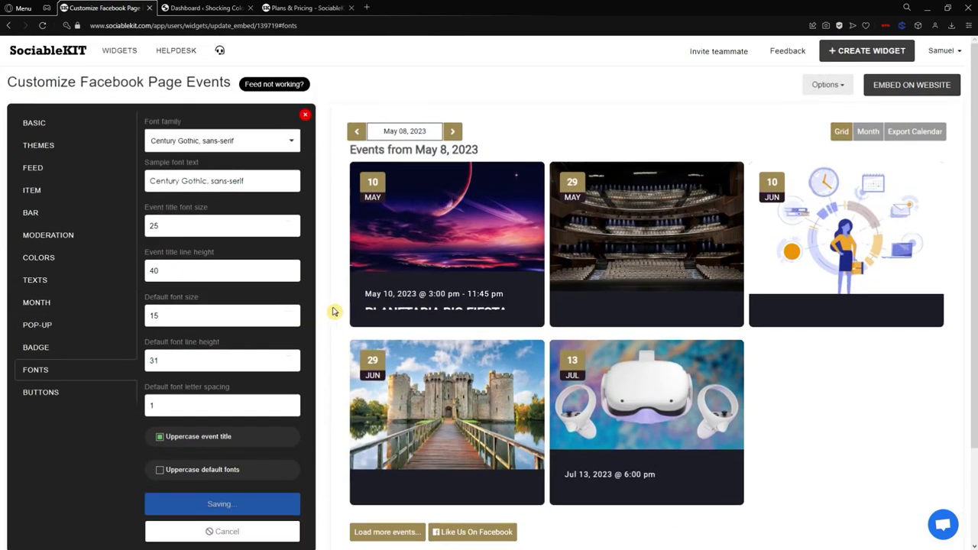
- Check the font in the feed preview and in the Planetaria Big Fiesta event pop-up, closing the pop-up when finished
triple_click(493, 148)
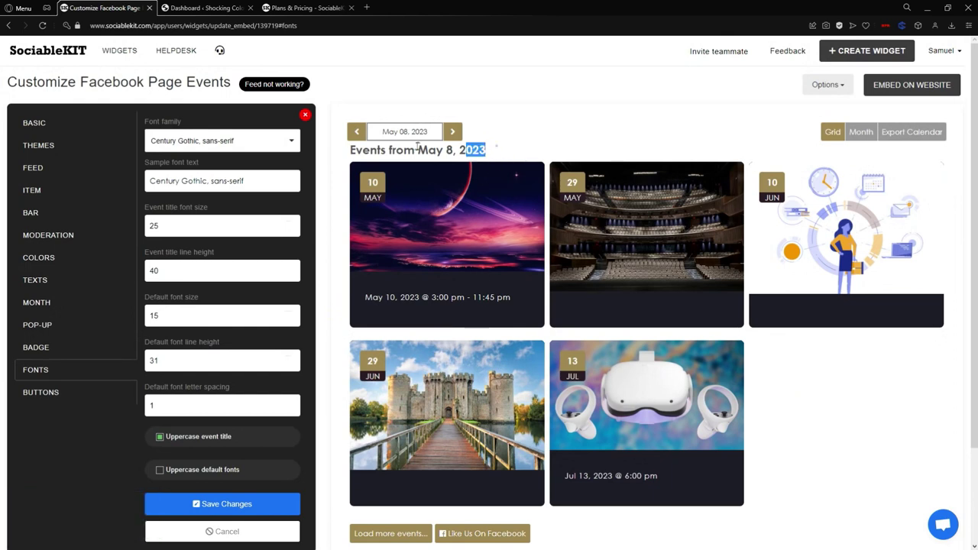
triple_click(495, 146)
click(458, 298)
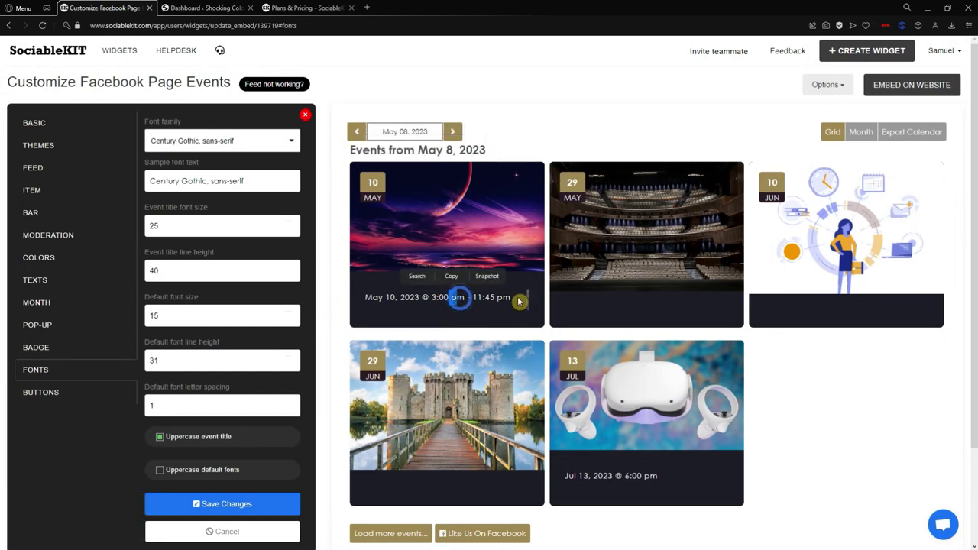
click(511, 237)
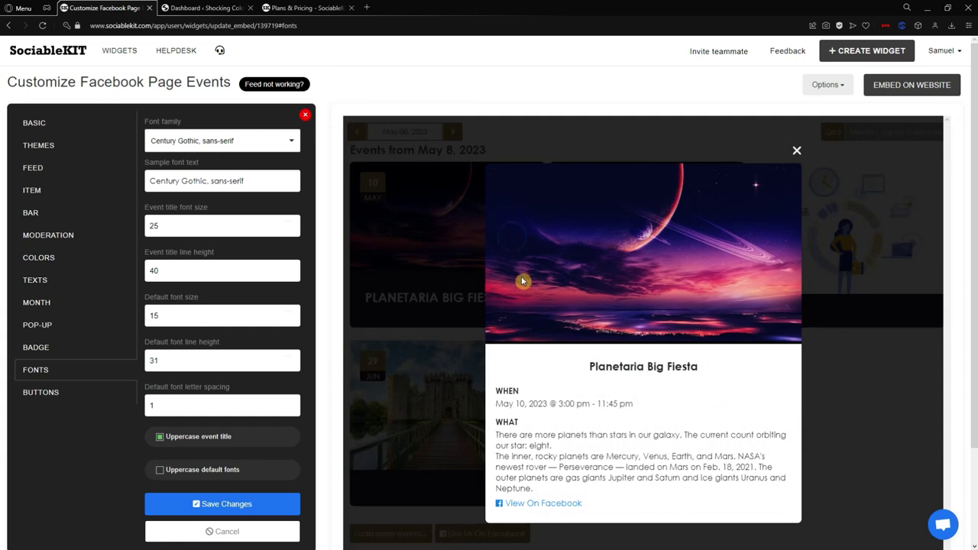
scroll(535, 282, down, 1)
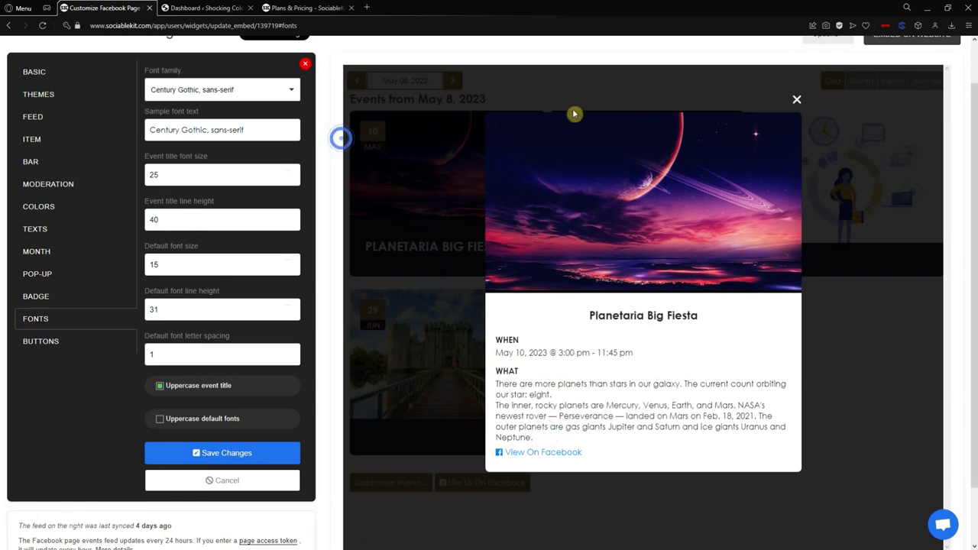
click(796, 99)
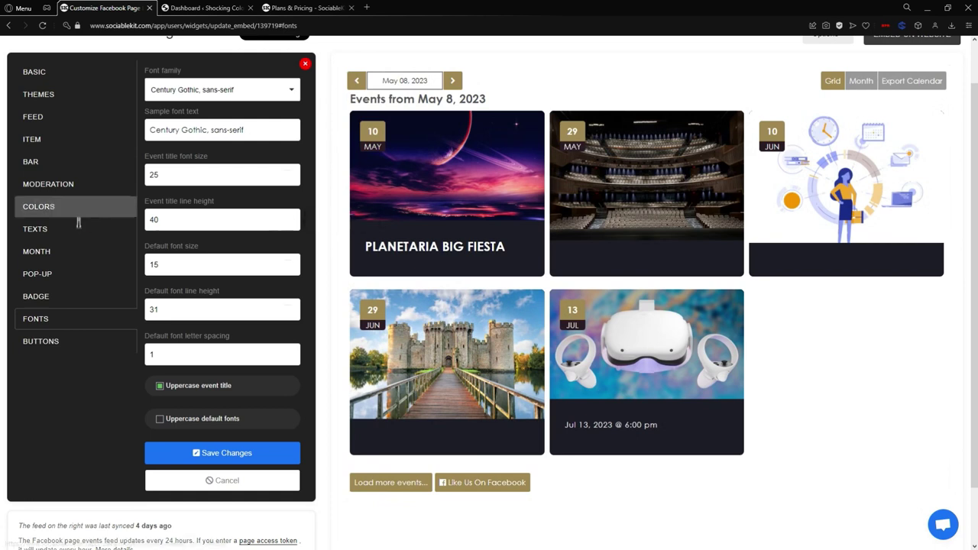
- Hide the "load more" button in the widget's button settings and save the changes
click(80, 336)
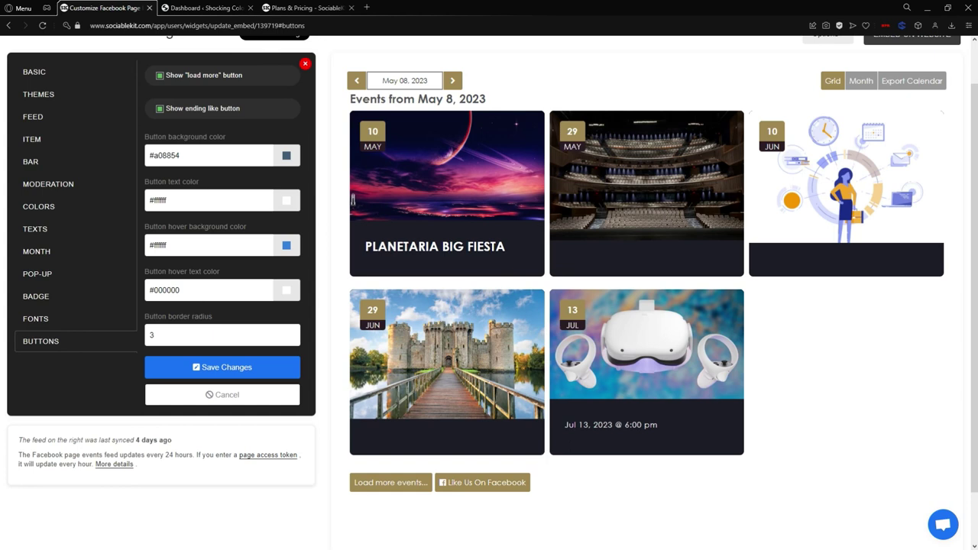
click(67, 94)
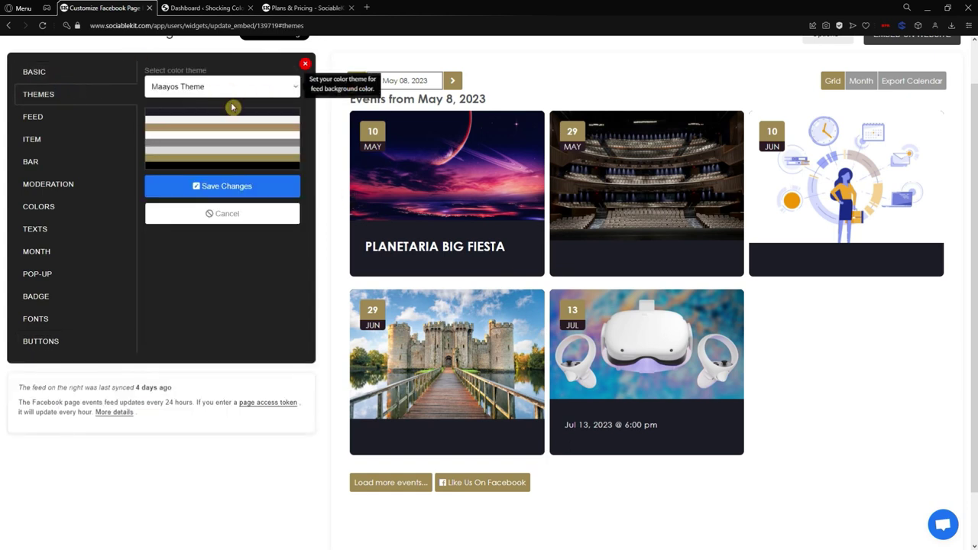
click(82, 341)
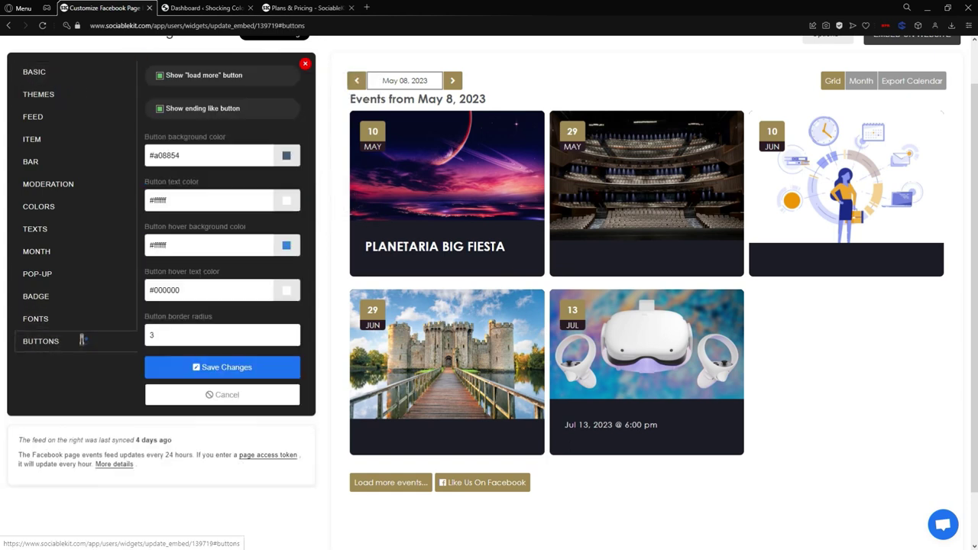
scroll(287, 162, up, 1)
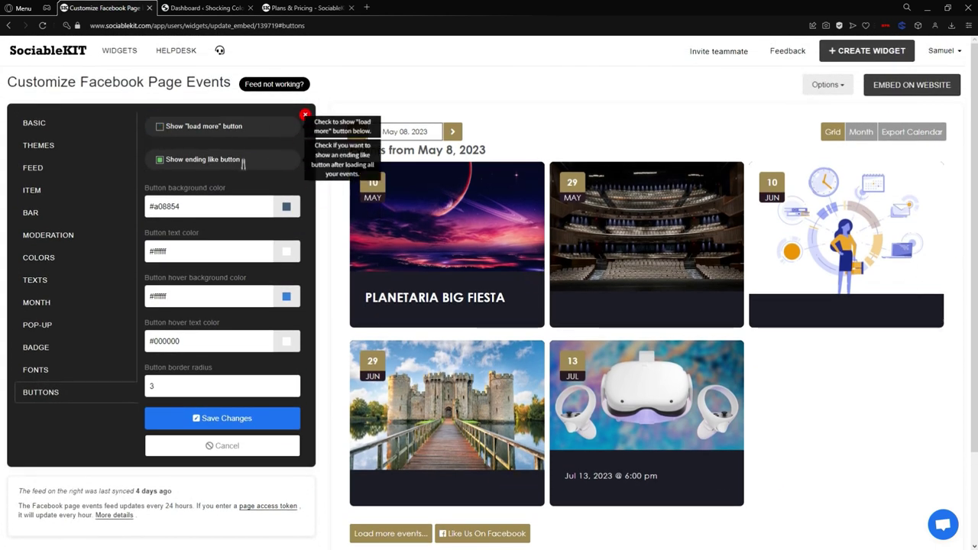
click(258, 418)
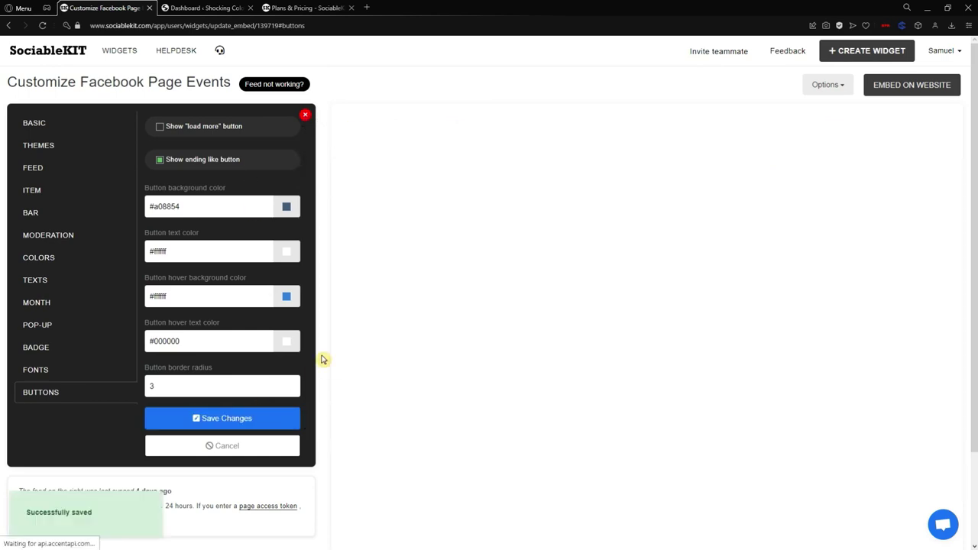
scroll(333, 359, down, 2)
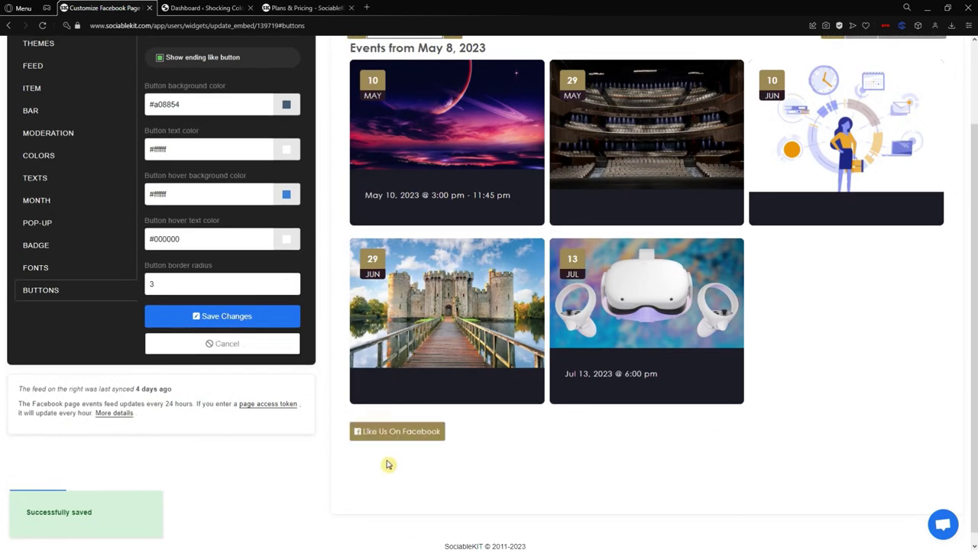
scroll(490, 437, up, 2)
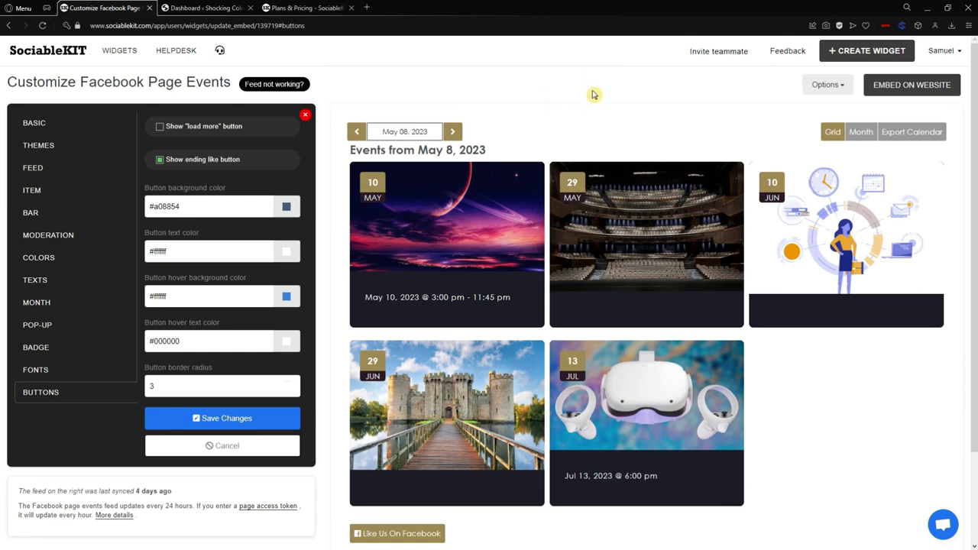
- Start embedding the widget on a website and search for WordPress as the website builder to open its instructions
click(903, 91)
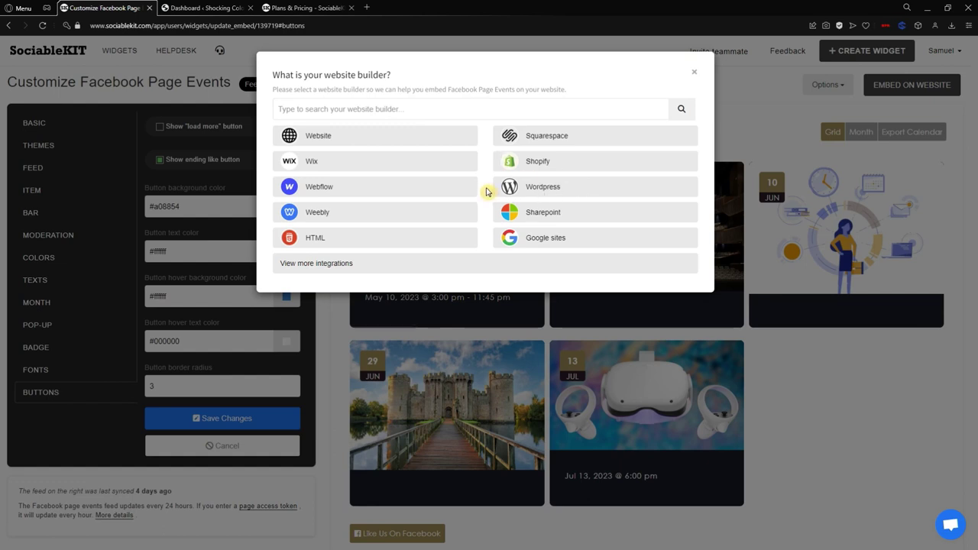
click(460, 109)
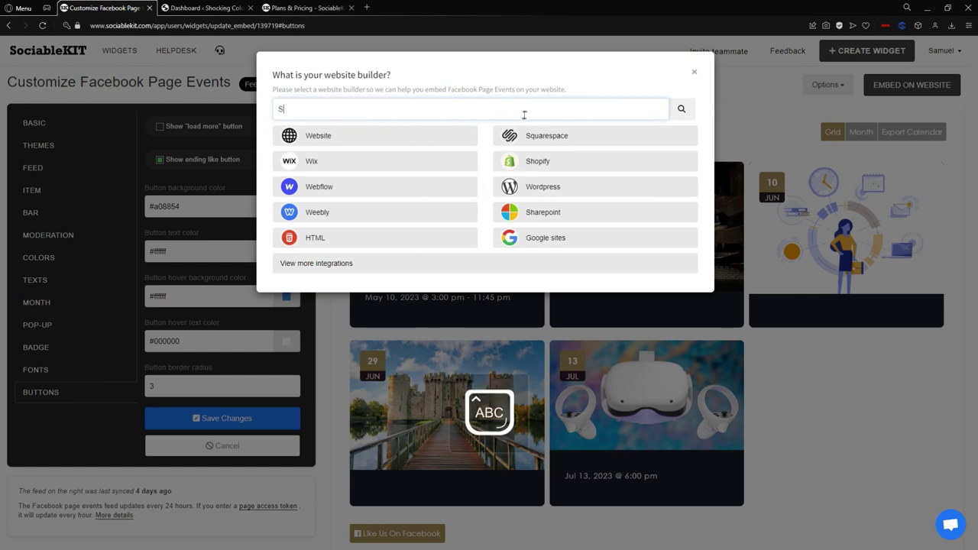
text(S)
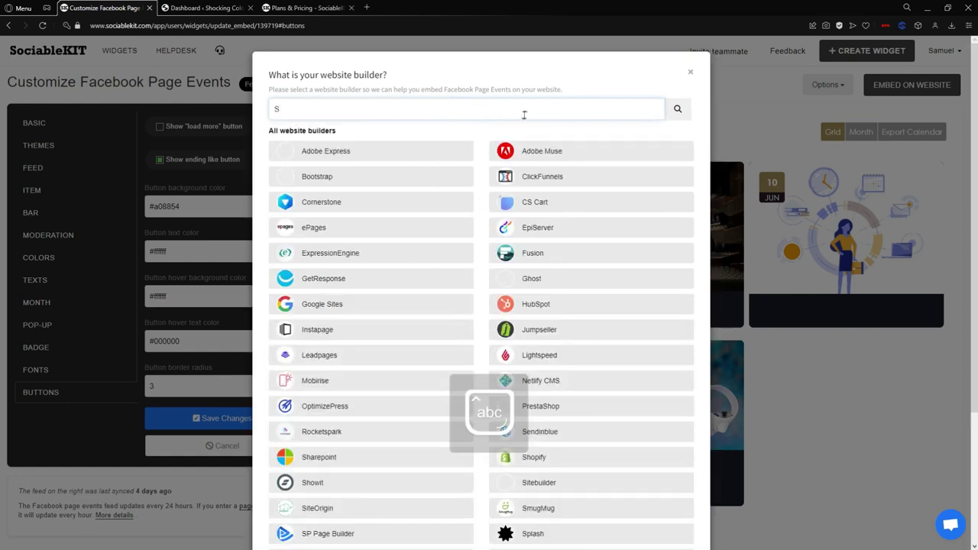
key(BackSpace)
text(w)
key(Caps_Lock)
text(ORD)
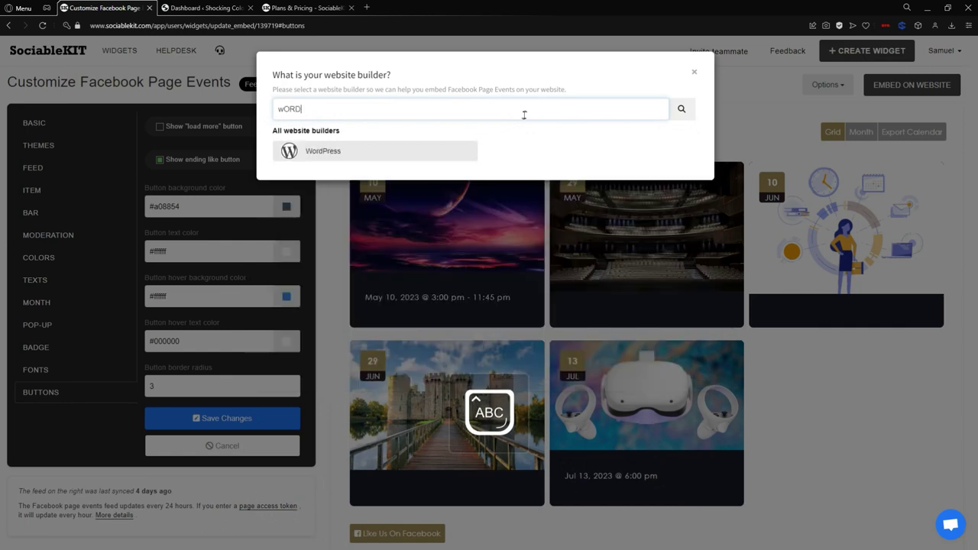
click(417, 151)
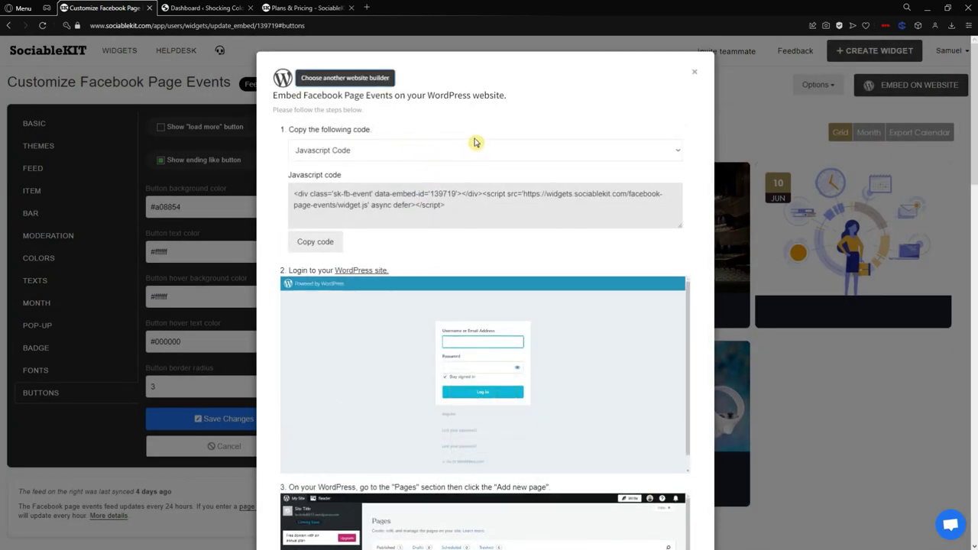
- Copy the widget's JavaScript embed code from the WordPress instructions and switch to the WordPress dashboard
scroll(534, 156, down, 9)
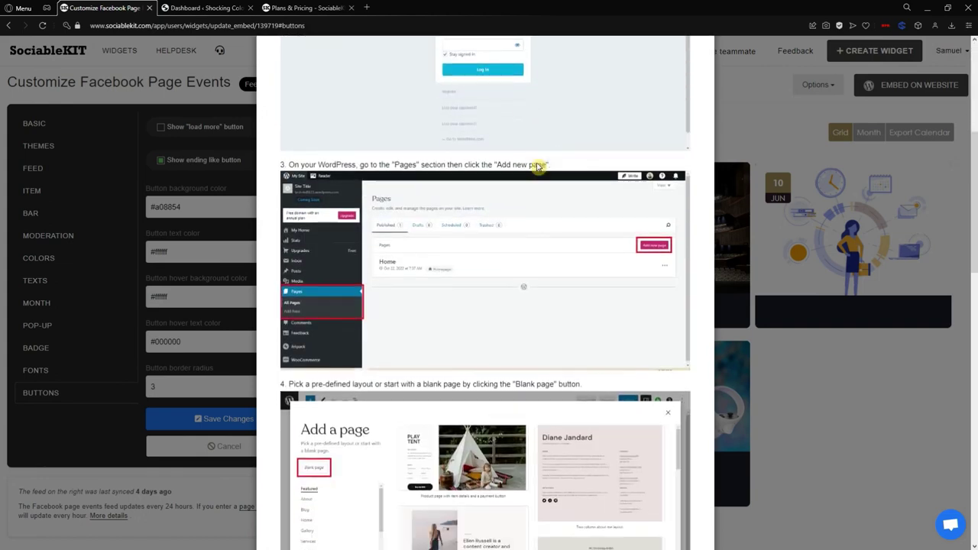
scroll(538, 167, down, 7)
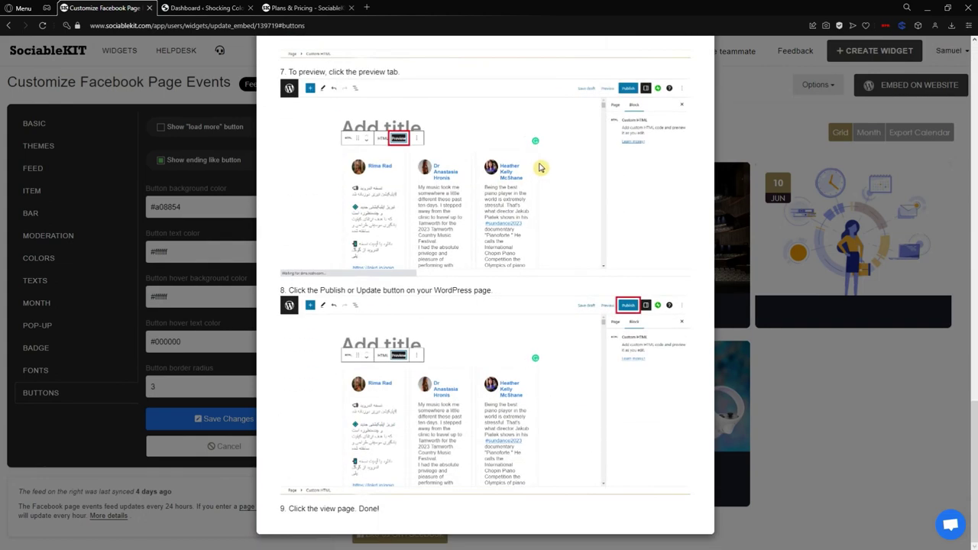
scroll(547, 184, up, 15)
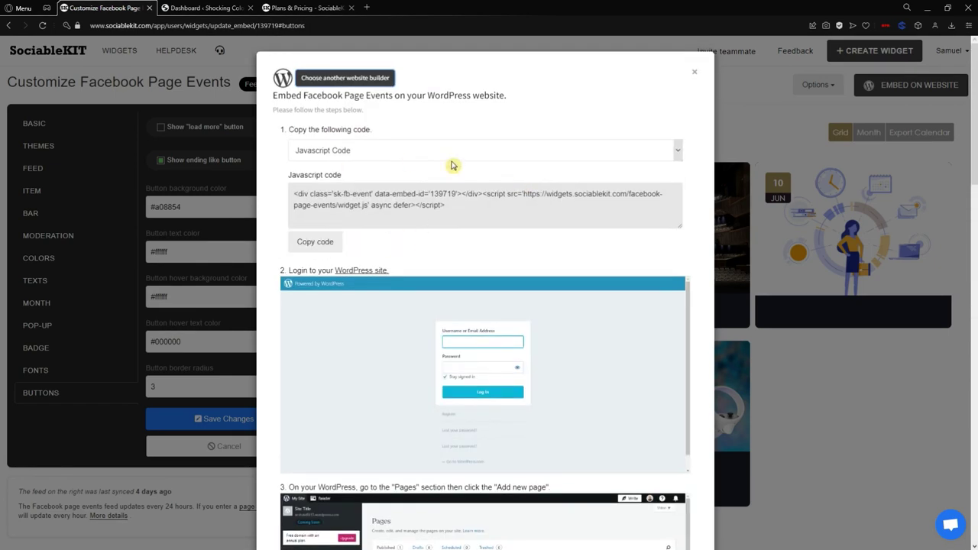
click(339, 244)
click(330, 243)
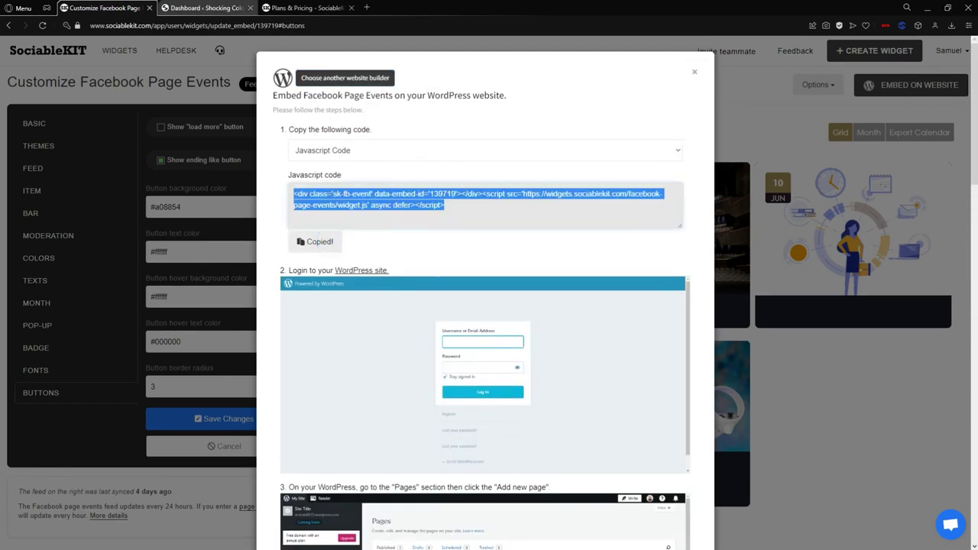
click(205, 7)
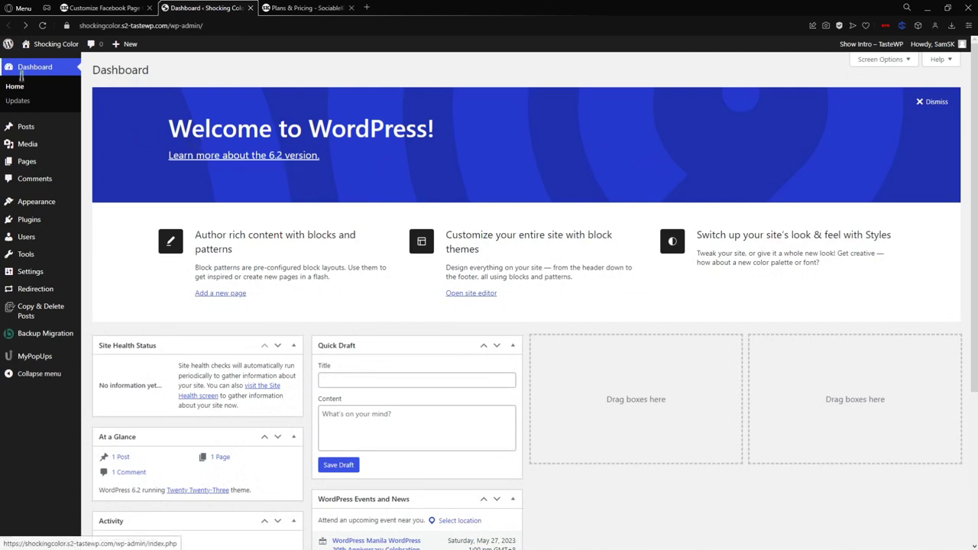
- Add a new page in WordPress and title it "DSMEvents 2023"
mouse_move(36, 162)
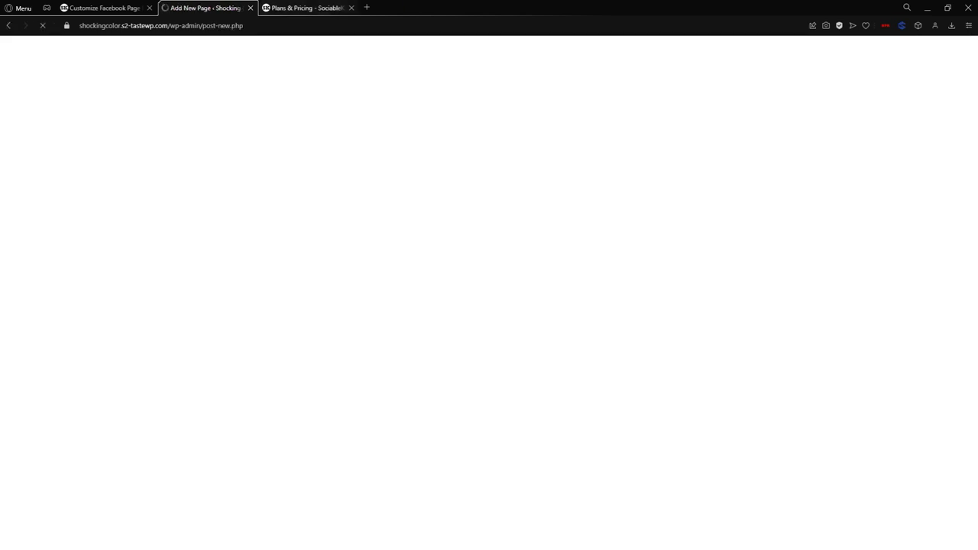
click(378, 118)
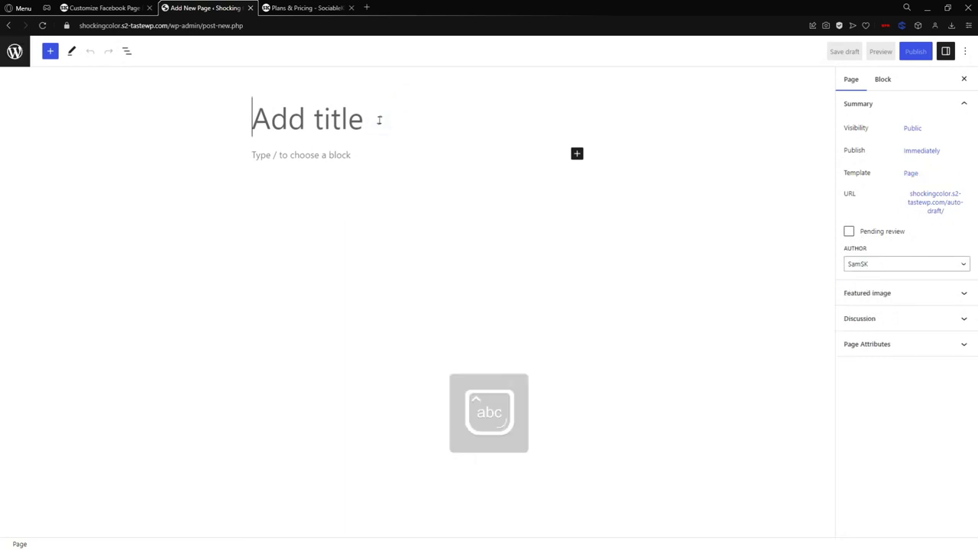
text(ds)
key(BackSpace)
key(BackSpace)
key(Caps_Lock)
text(DSMEvents 2023)
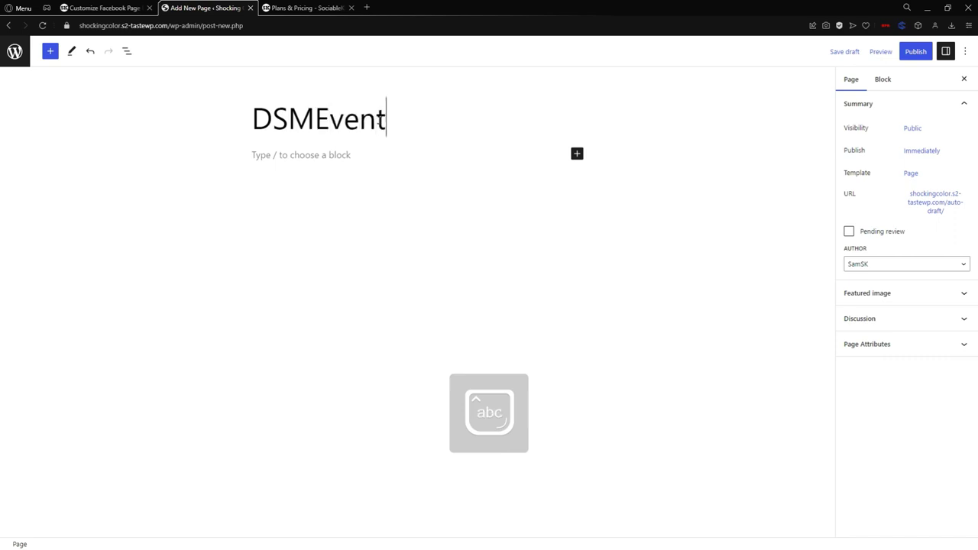
- Insert a Custom HTML block below the page title and paste the copied widget embed code into it
click(422, 210)
click(394, 159)
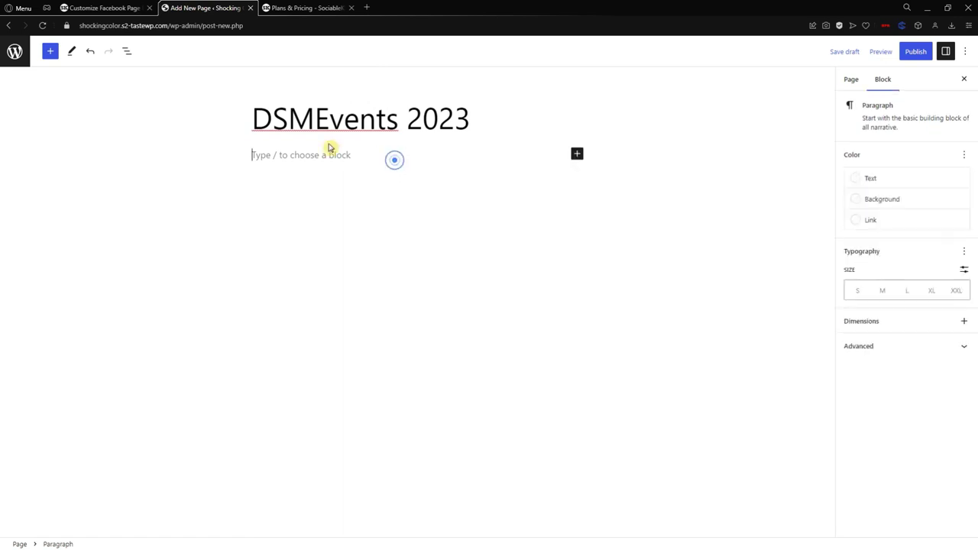
key(ctrl+Tab)
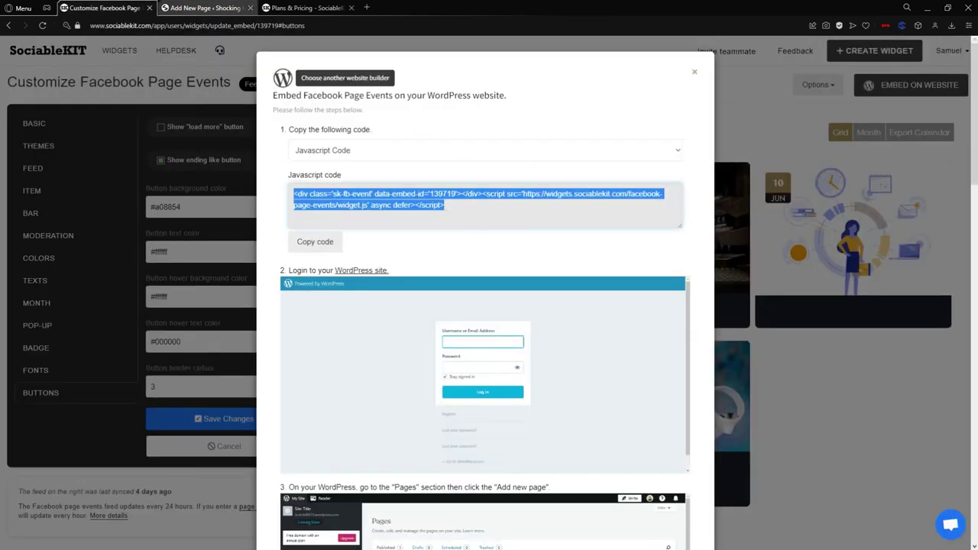
key(ctrl+Tab)
click(577, 155)
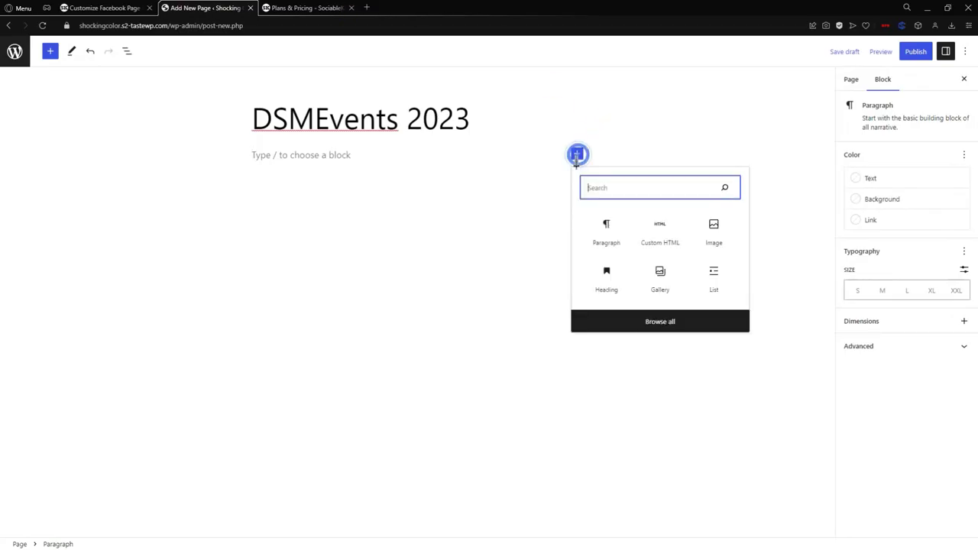
click(635, 191)
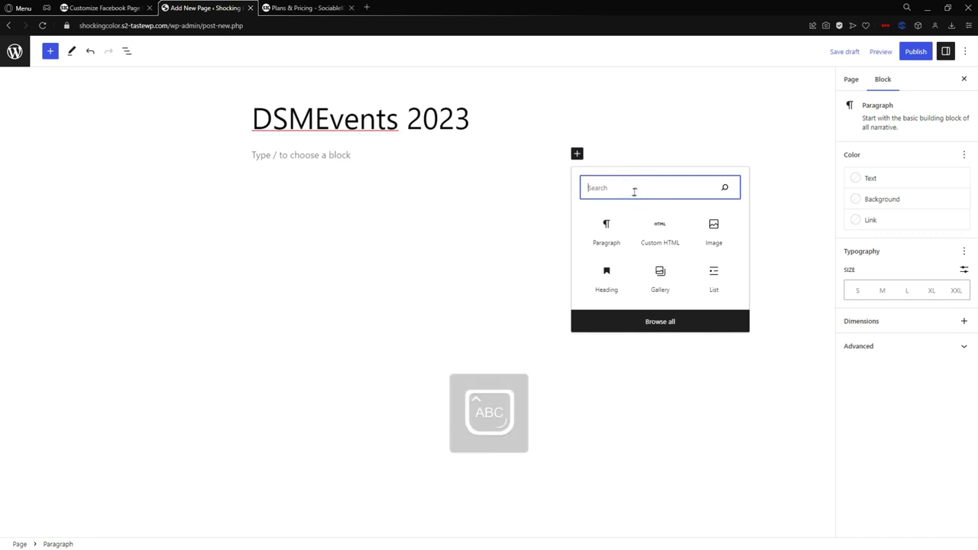
text(Custome)
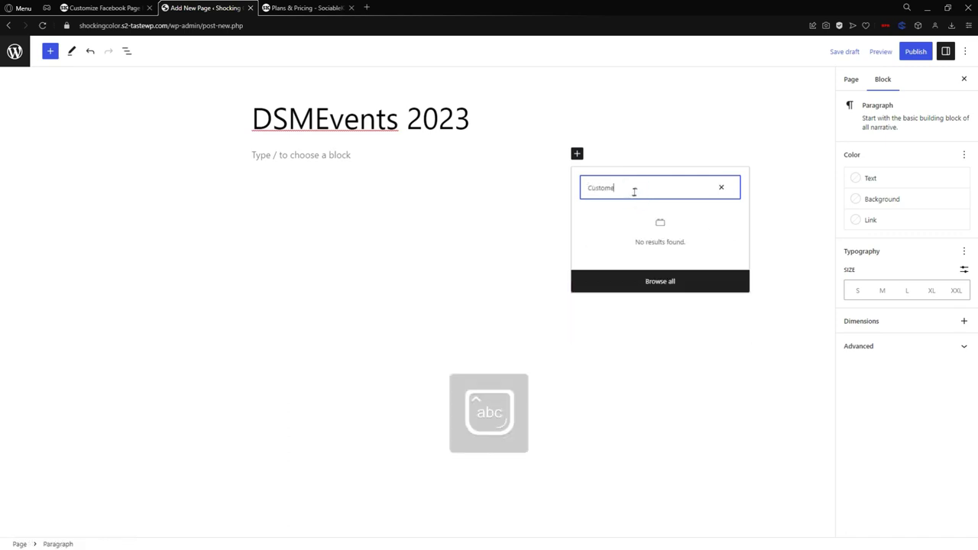
key(BackSpace)
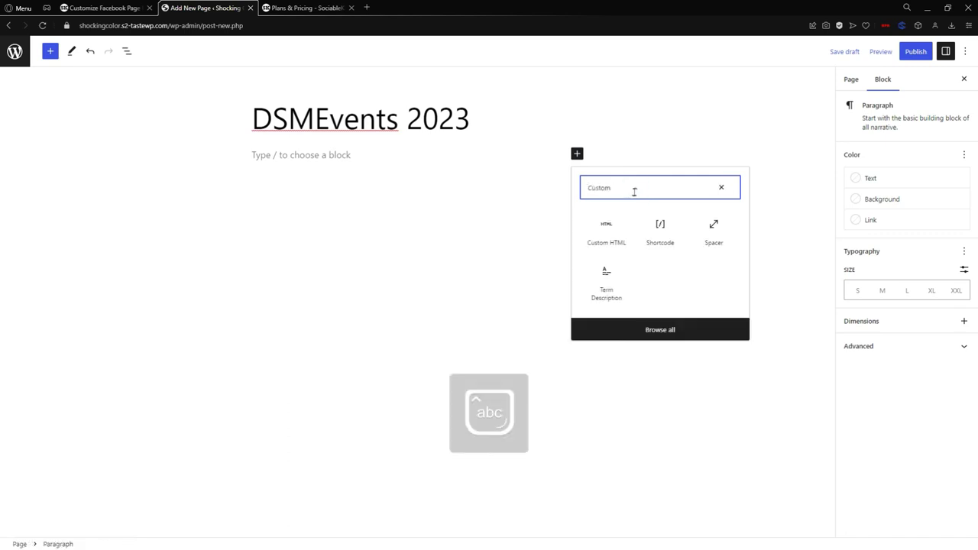
click(610, 225)
right_click(352, 163)
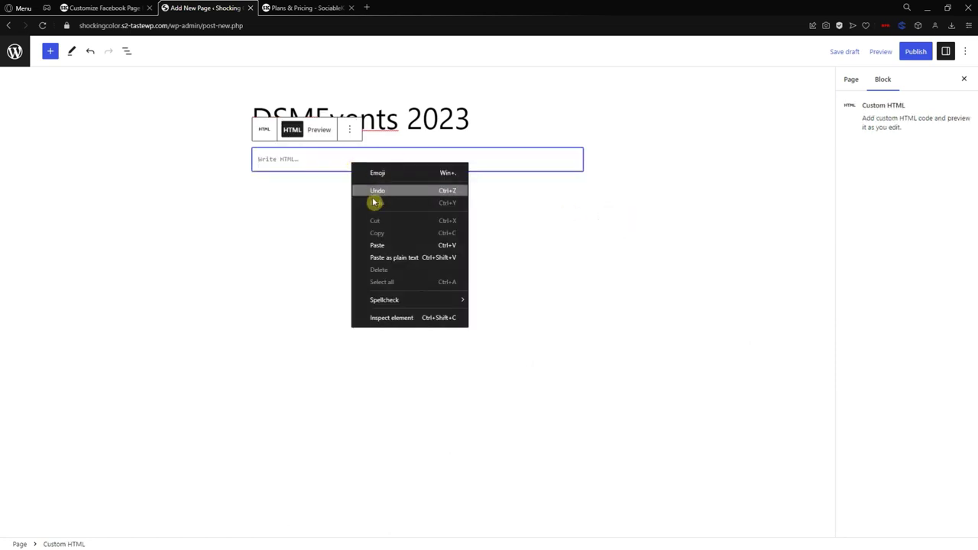
click(402, 246)
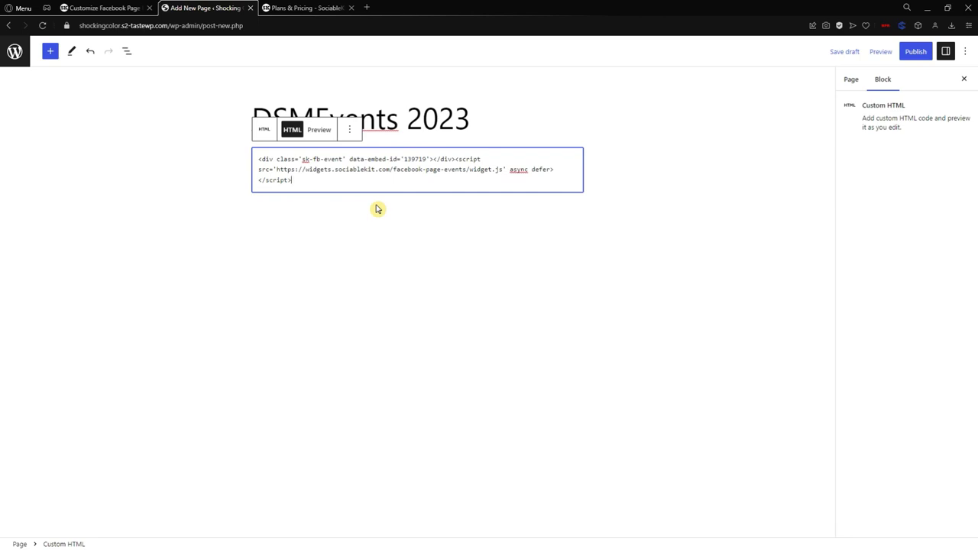
- Publish the DSMEvents 2023 page and view it live on the website
click(916, 52)
click(894, 55)
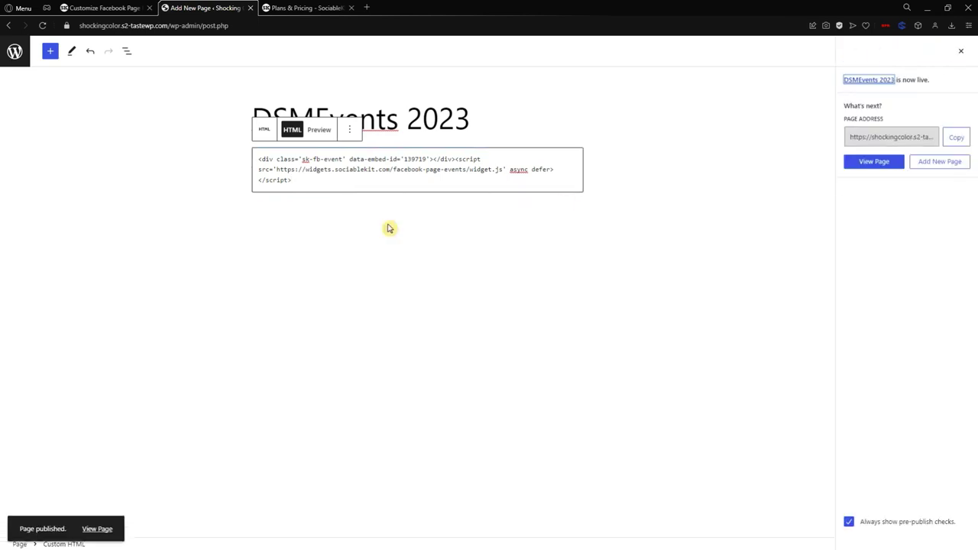
click(872, 163)
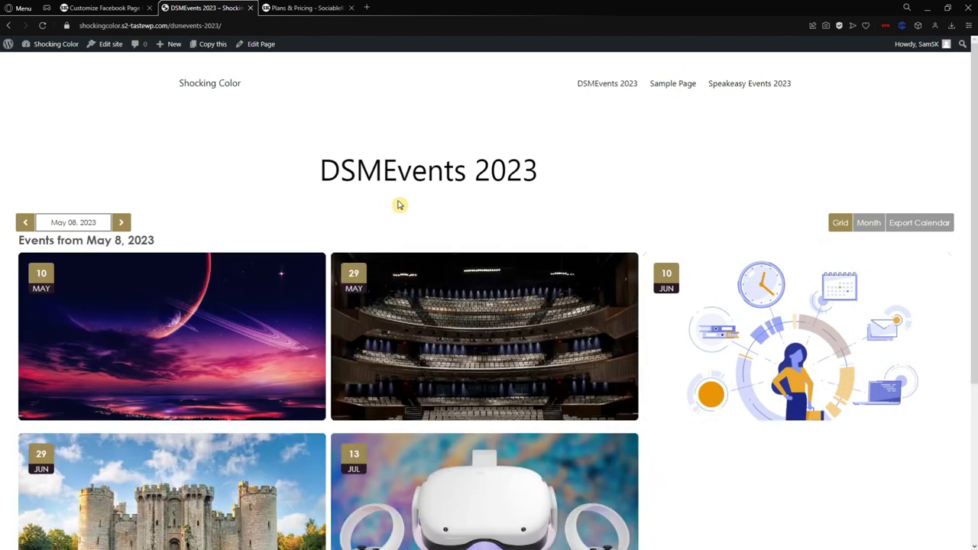
- Examine the embedded events feed on the live page and the Planetaria Big Fiesta pop-up, closing the pop-up when finished
scroll(686, 306, down, 1)
scroll(688, 366, up, 1)
scroll(589, 317, down, 2)
scroll(441, 221, up, 1)
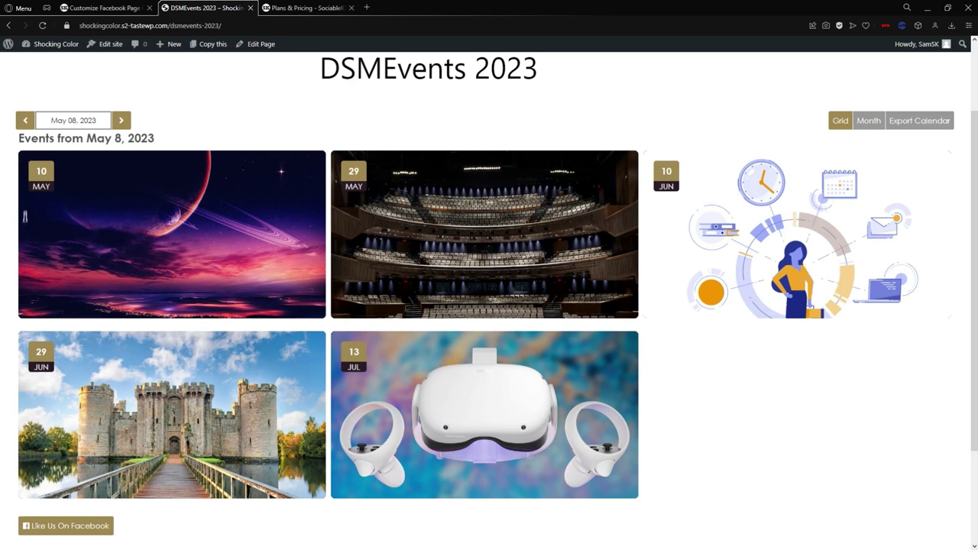
click(221, 235)
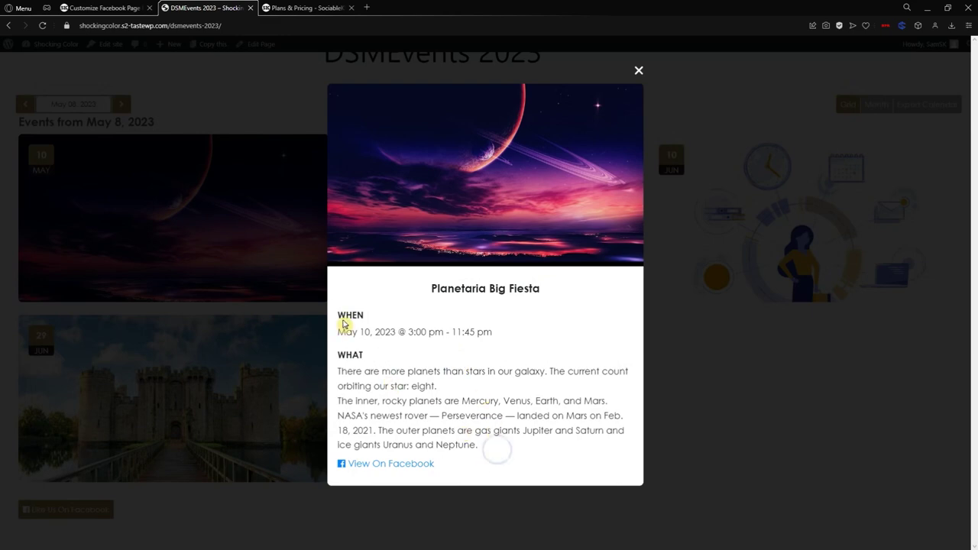
click(165, 305)
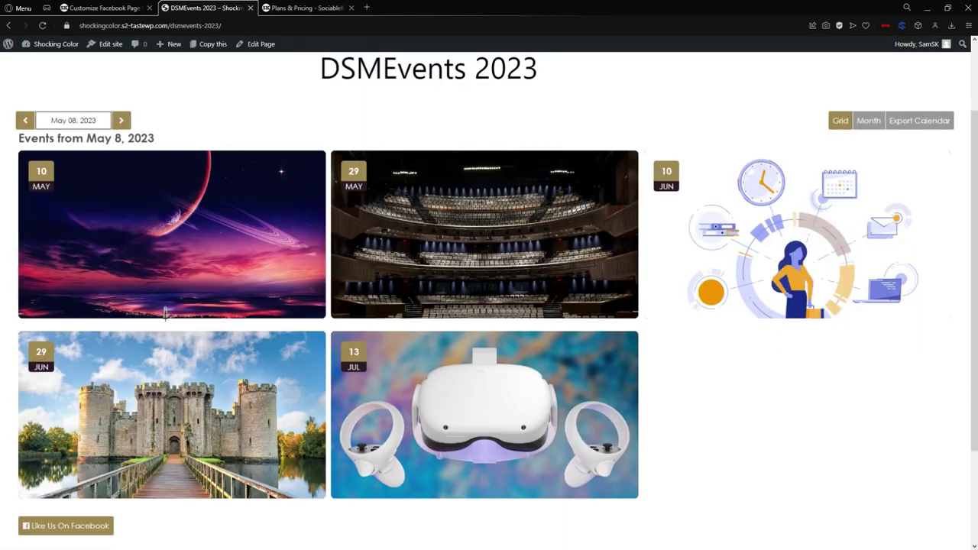
click(336, 275)
click(303, 260)
scroll(302, 260, down, 3)
scroll(702, 271, up, 4)
scroll(644, 258, down, 1)
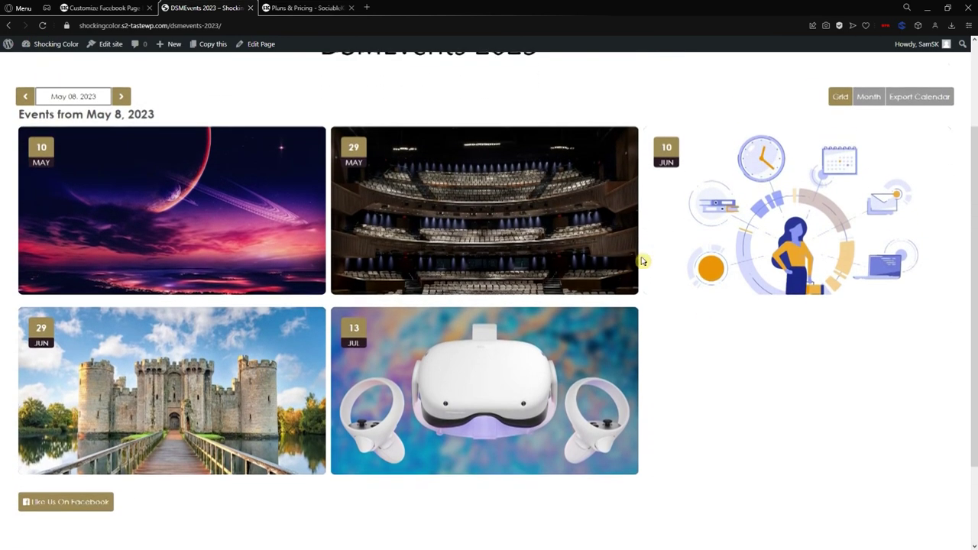
scroll(709, 345, up, 3)
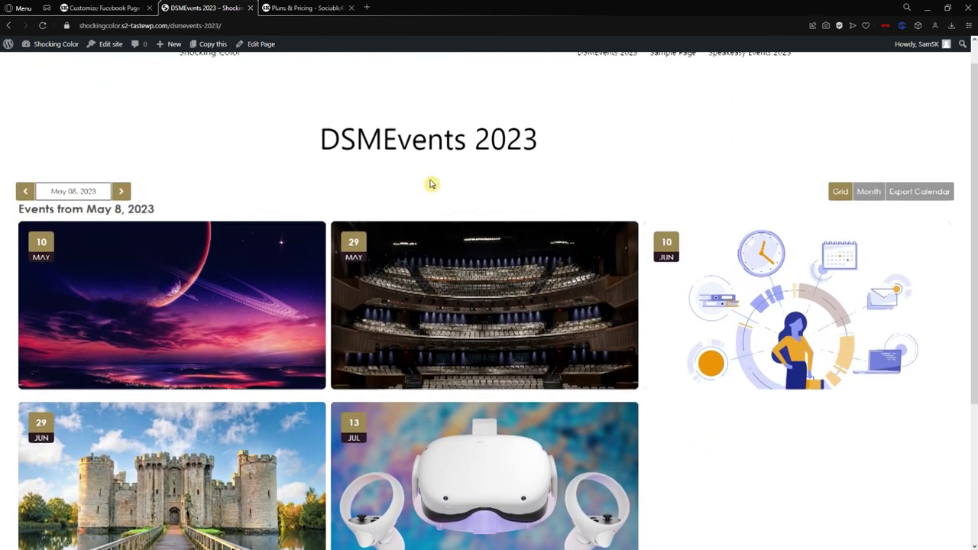
scroll(594, 221, down, 3)
scroll(707, 338, up, 1)
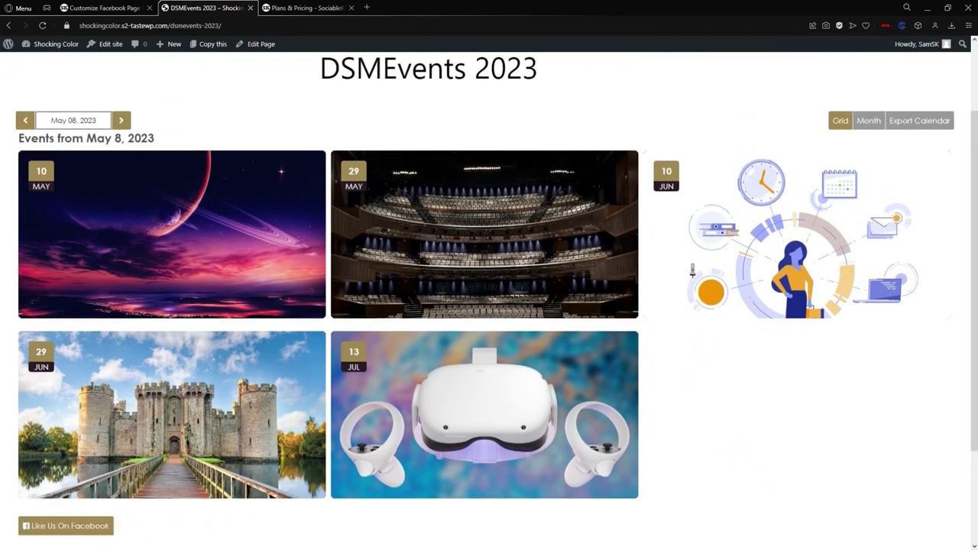
- Follow the feed's "Like Us On Facebook" link to check the Facebook page's events, and return to the live page with the Facebook tab closed
click(100, 526)
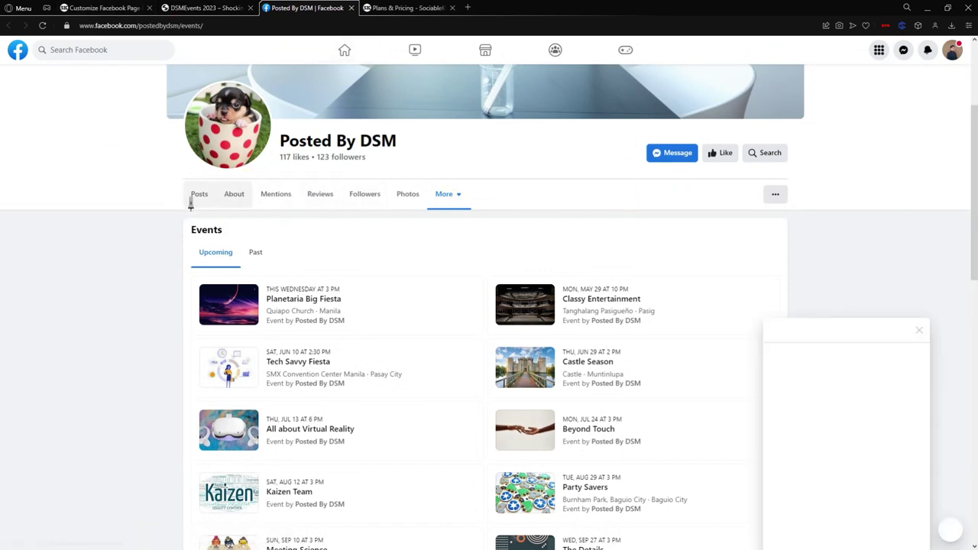
click(923, 331)
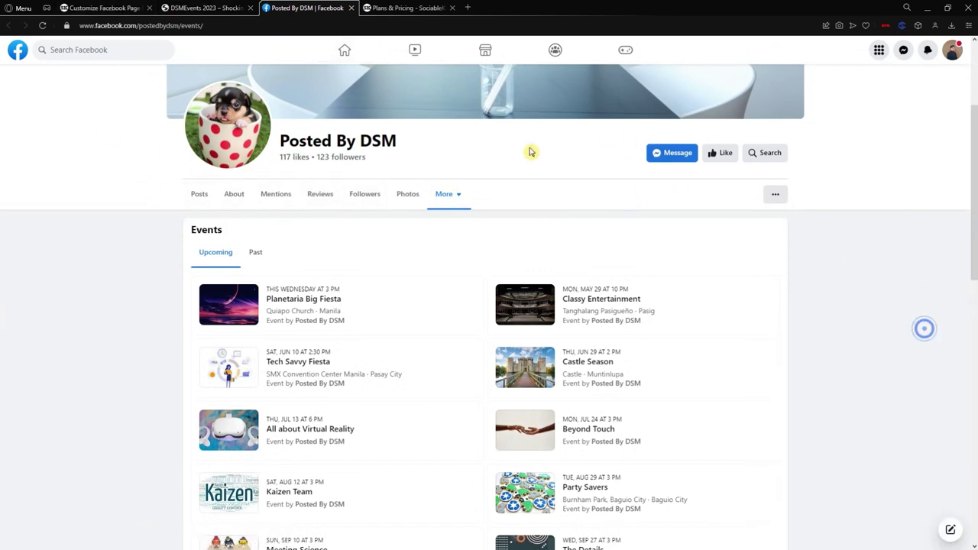
key(ctrl+shift+Tab)
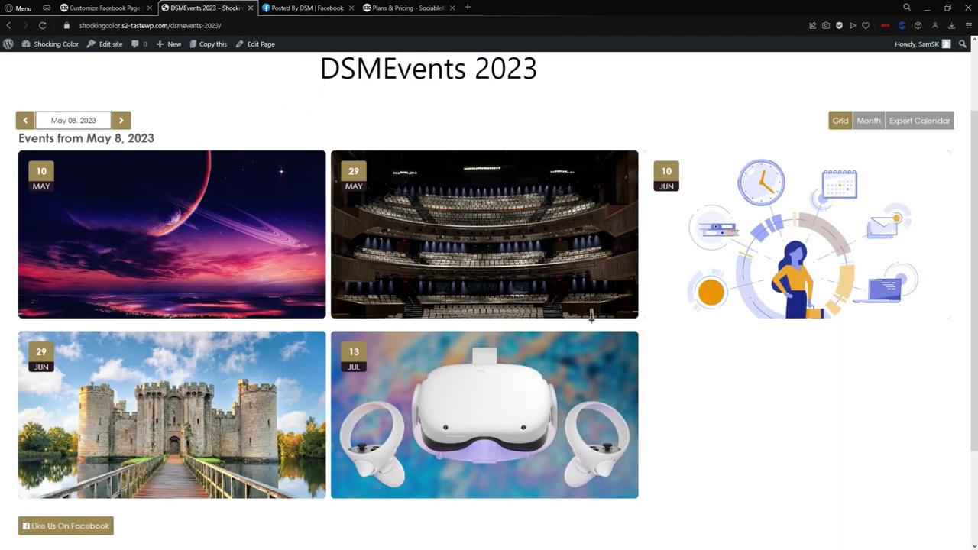
scroll(736, 323, down, 1)
scroll(736, 324, up, 1)
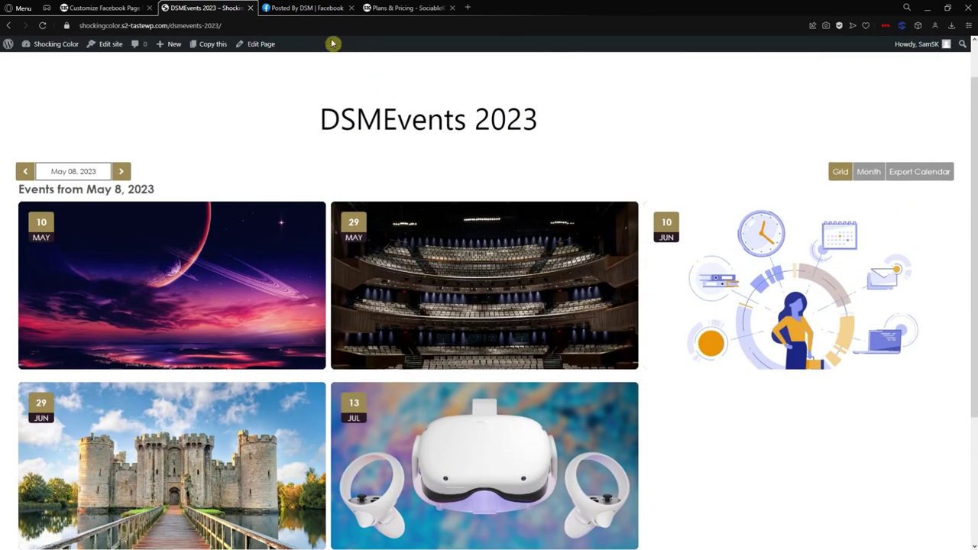
click(306, 8)
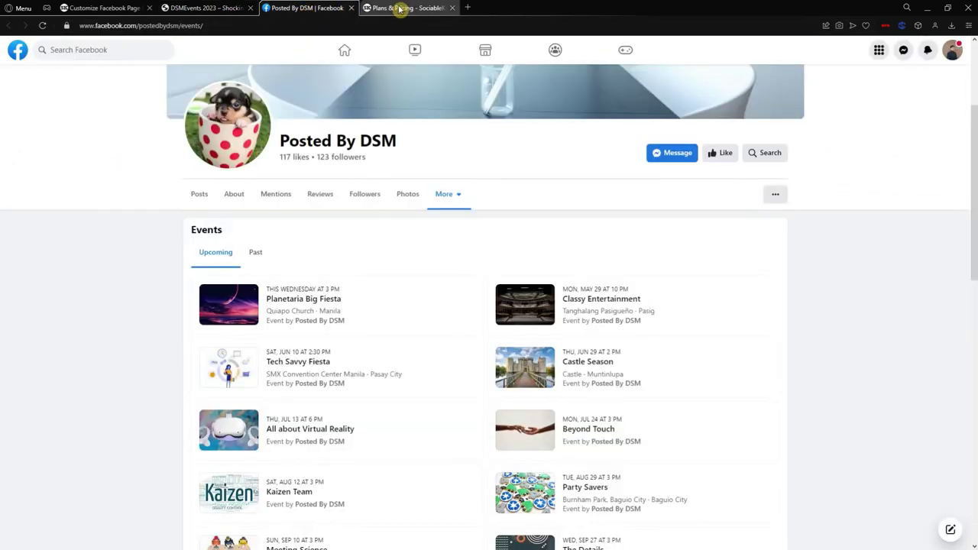
click(351, 7)
scroll(443, 61, down, 3)
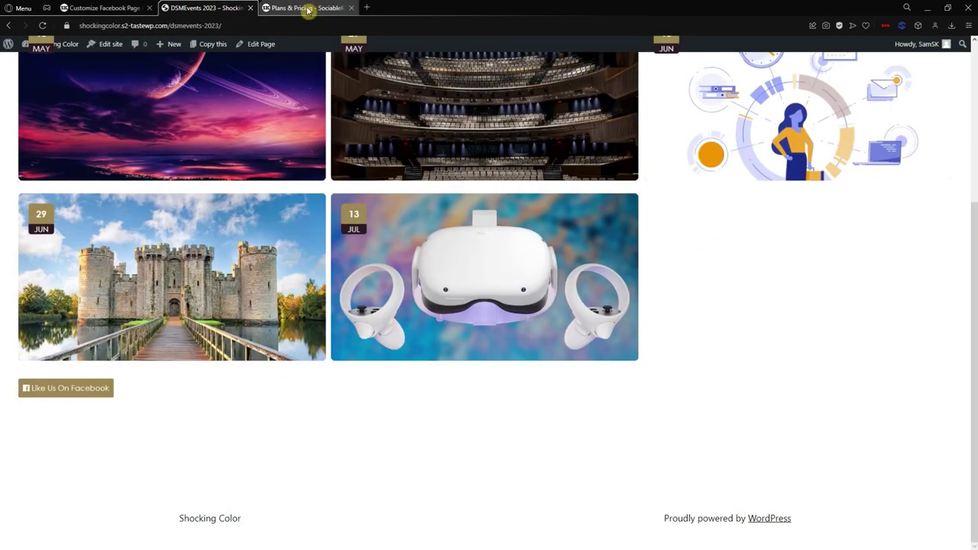
scroll(603, 425, up, 3)
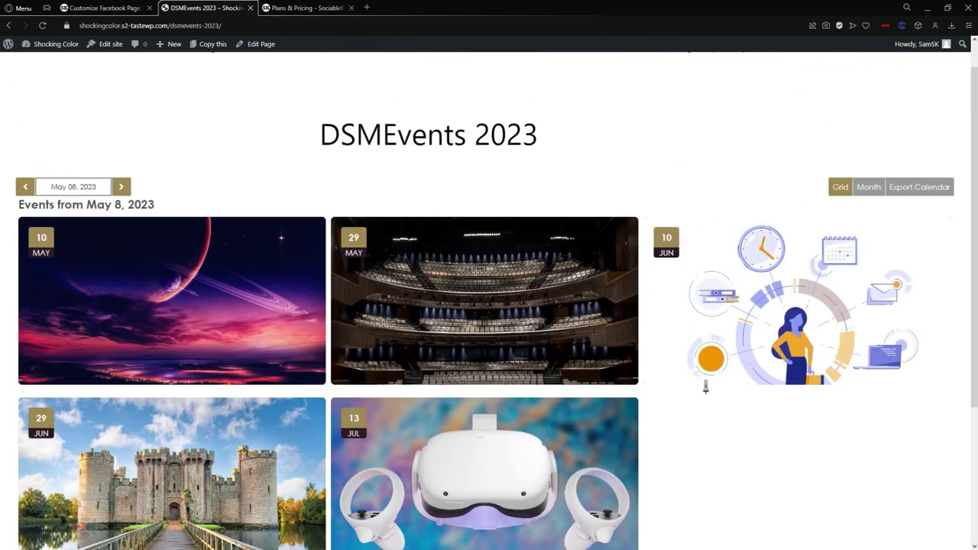
scroll(705, 387, down, 1)
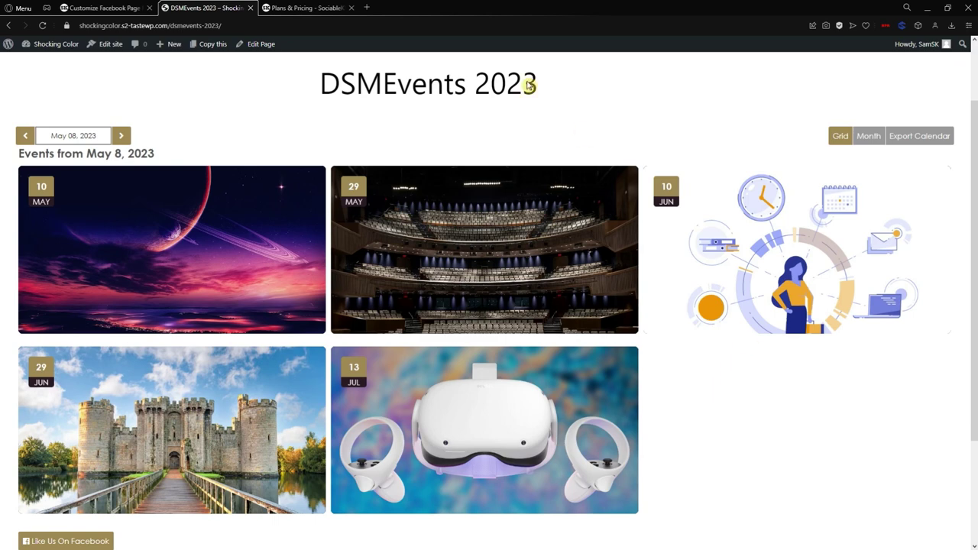
- Switch to SociableKIT's Plans & Pricing page and compare the features of the Free, Starter Kit 1 and Business Kit 1 plans
click(304, 8)
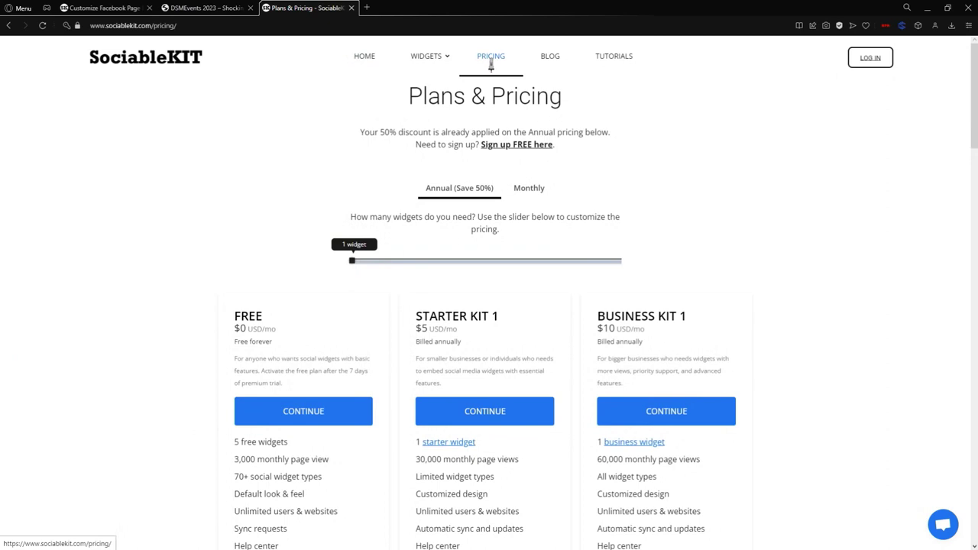
scroll(282, 171, down, 2)
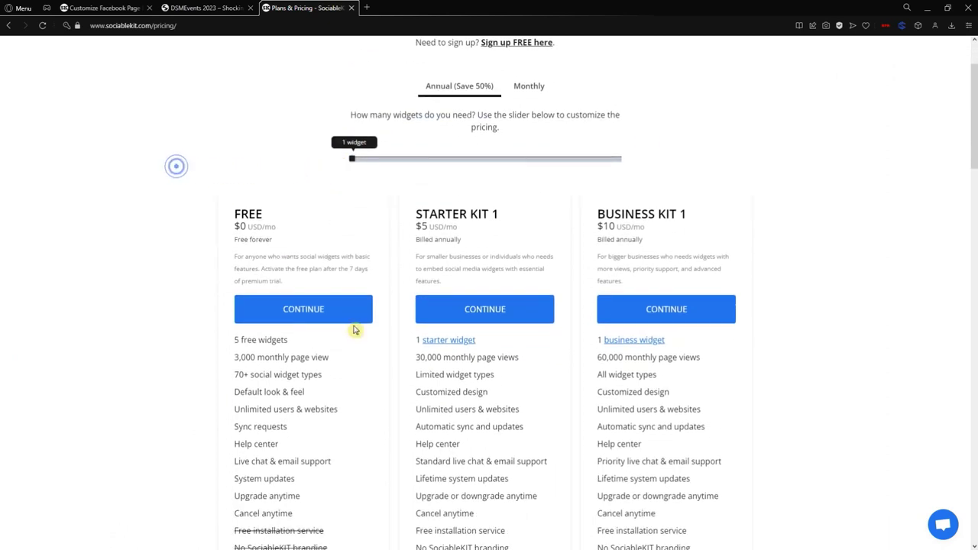
scroll(378, 443, down, 3)
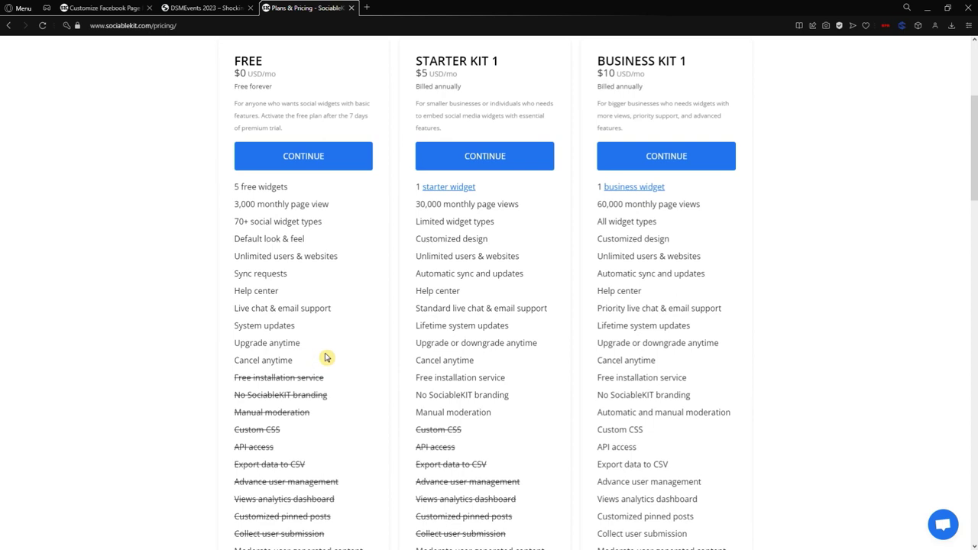
scroll(329, 355, up, 1)
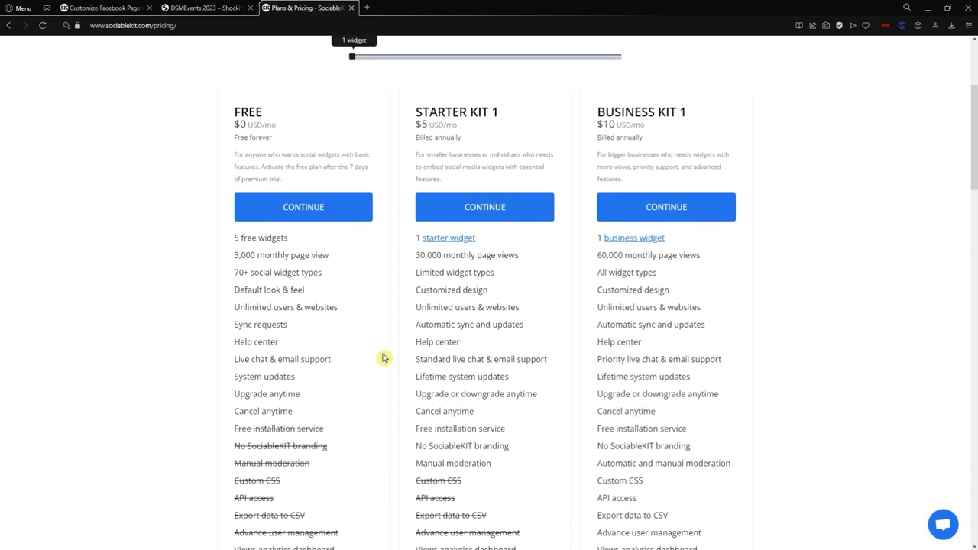
scroll(146, 217, up, 1)
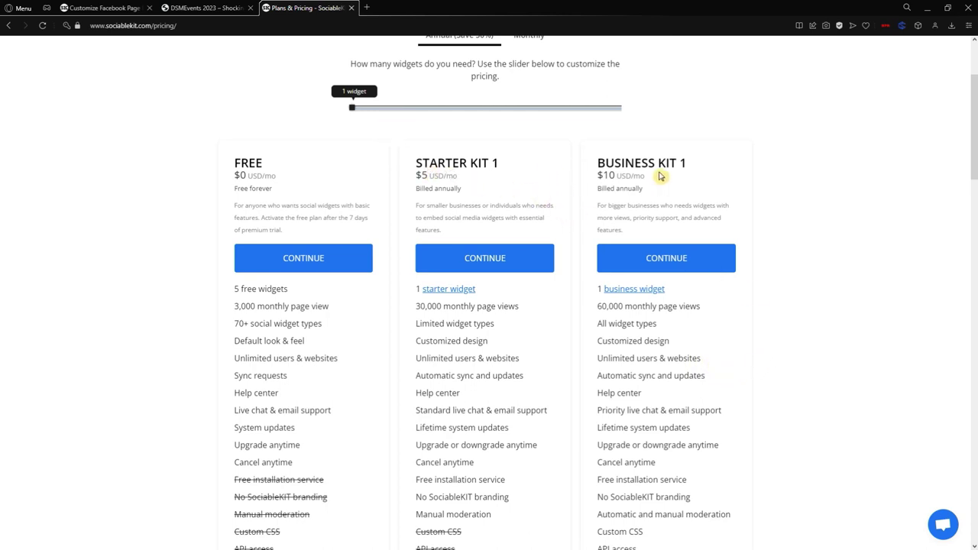
scroll(680, 186, down, 2)
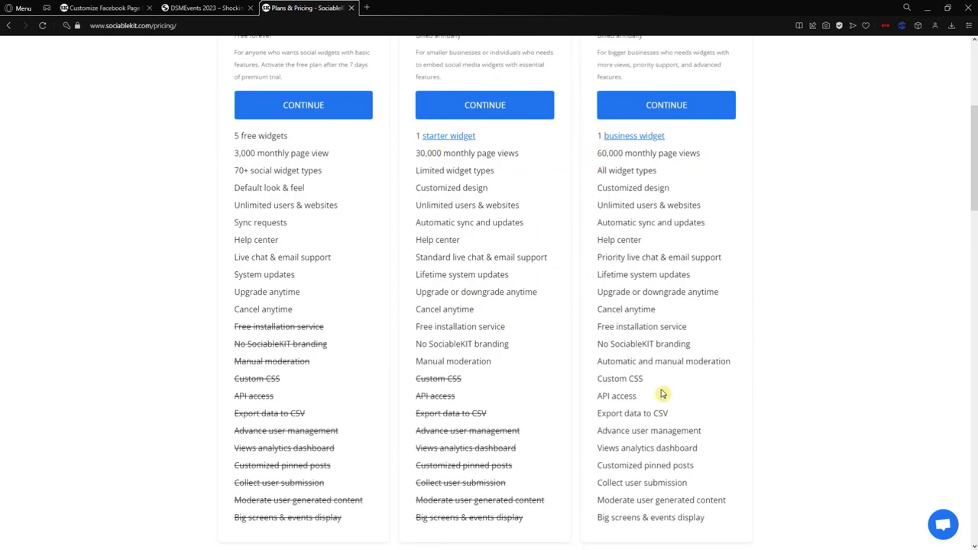
scroll(665, 390, down, 2)
scroll(794, 357, up, 3)
scroll(796, 357, up, 3)
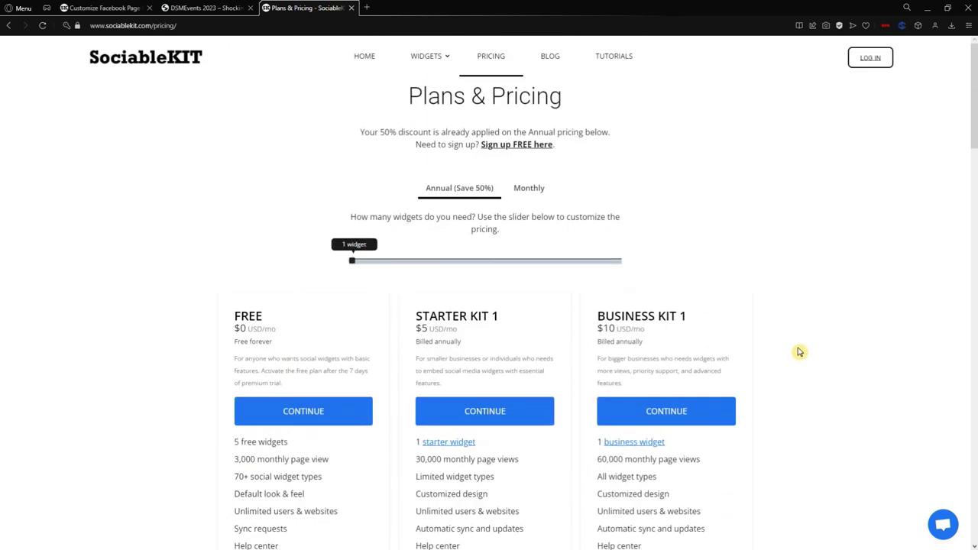